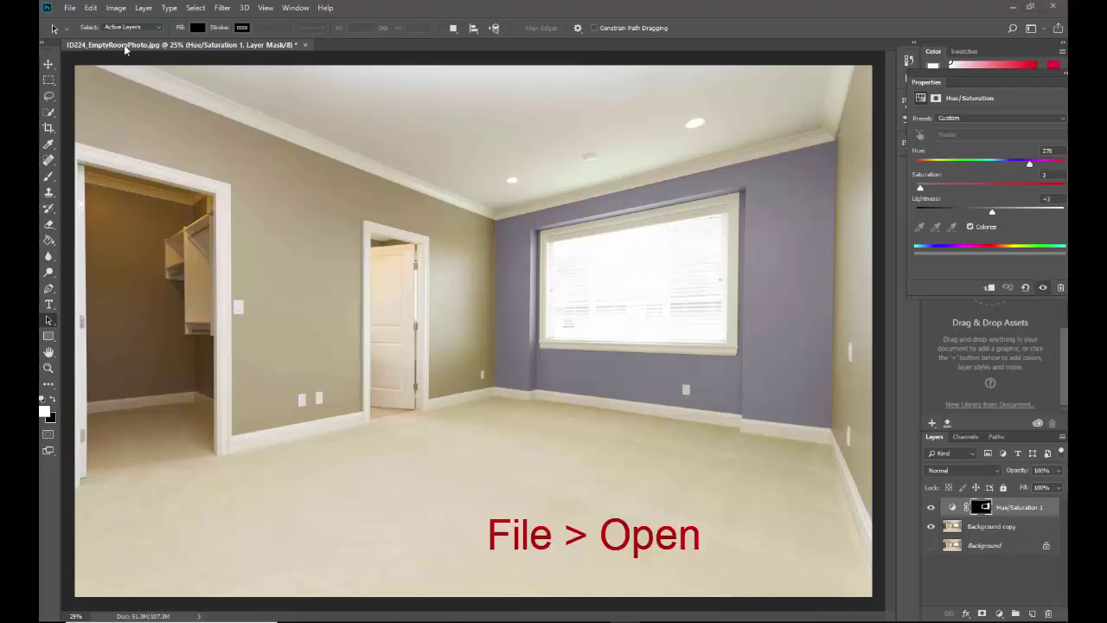
Open the ID224_ChairPhoto image from the ID224 Room folder alongside the empty room photo.
left_click(69, 8)
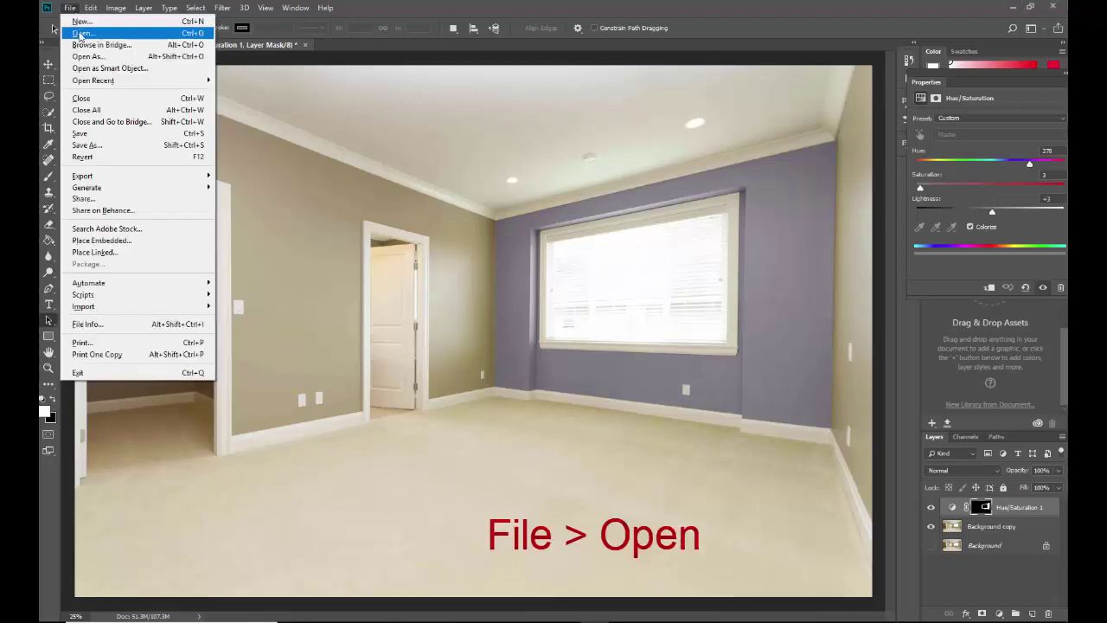
left_click(80, 33)
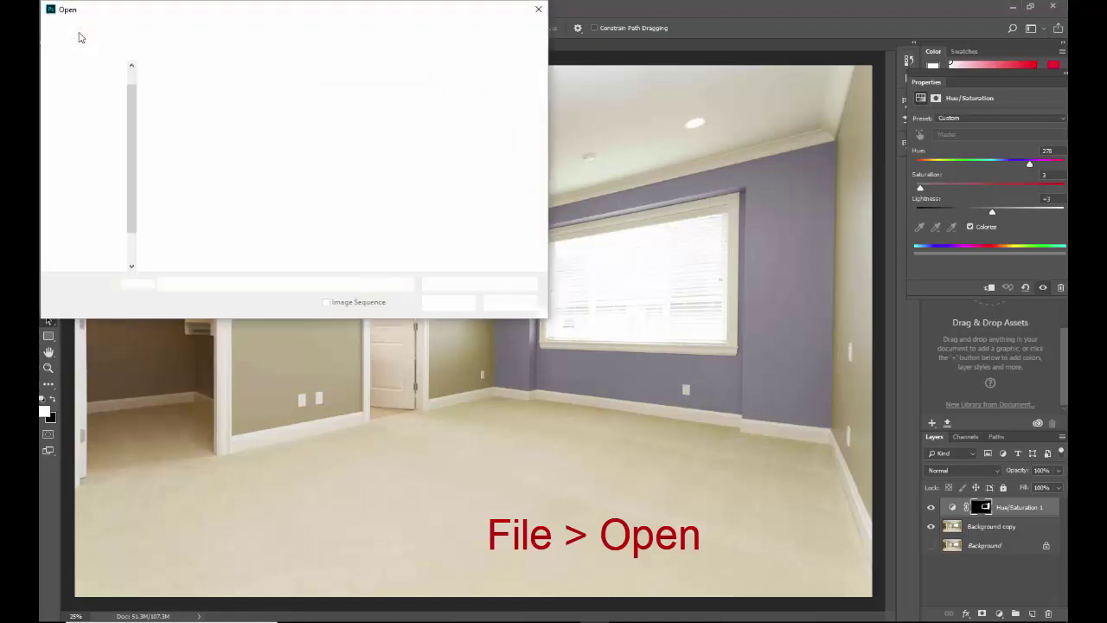
left_click(172, 100)
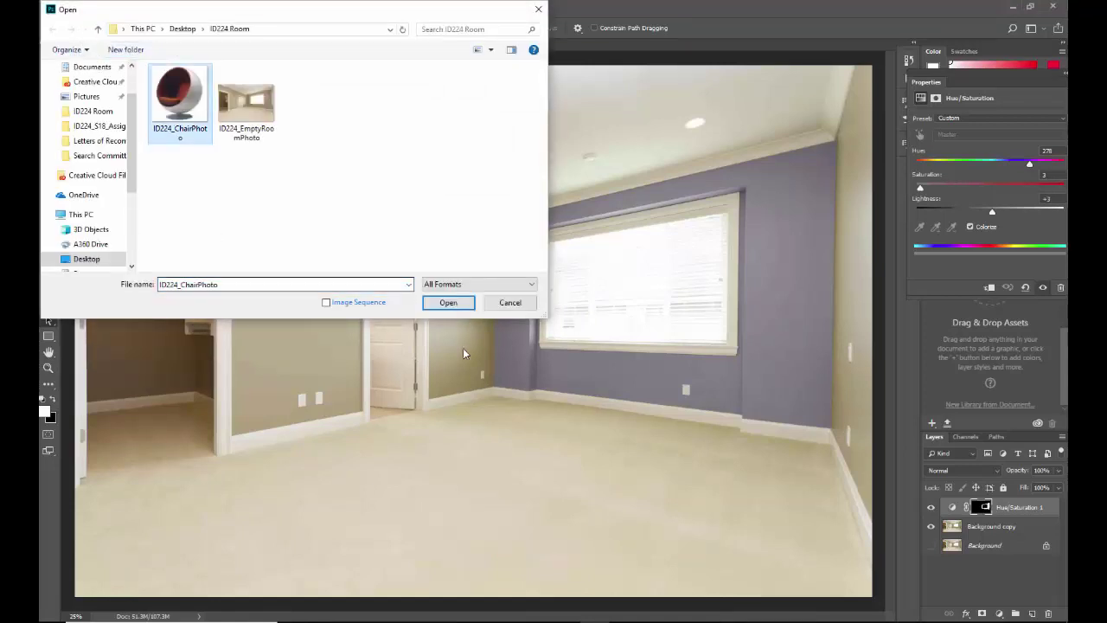
left_click(449, 302)
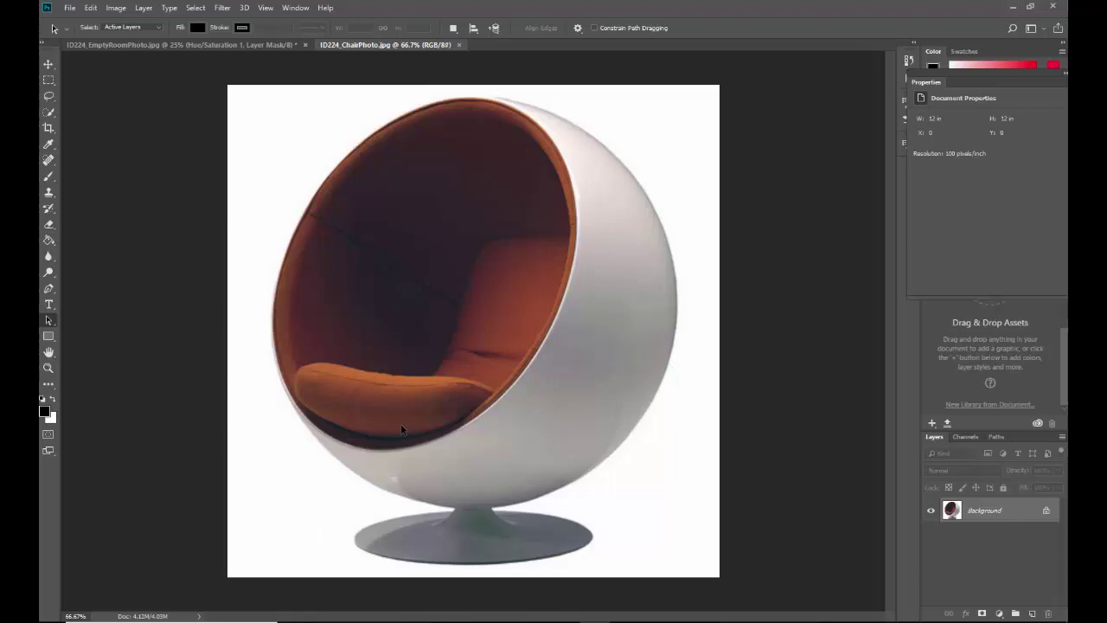
Compare the open room and chair photos by switching between the two documents, ending on the chair photo.
left_click(192, 40)
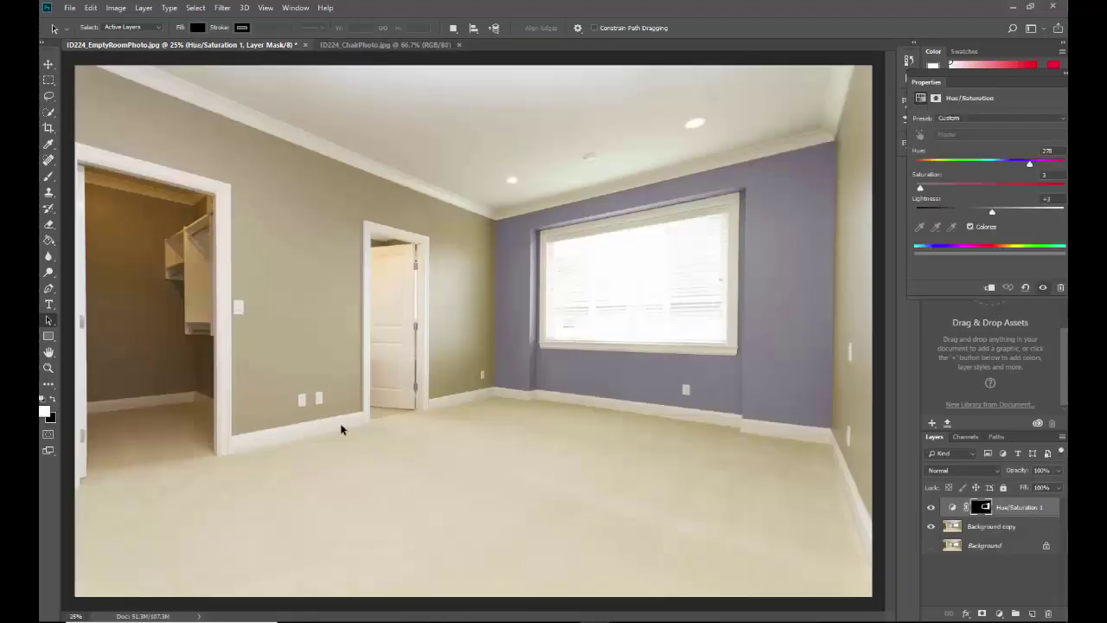
left_click(343, 45)
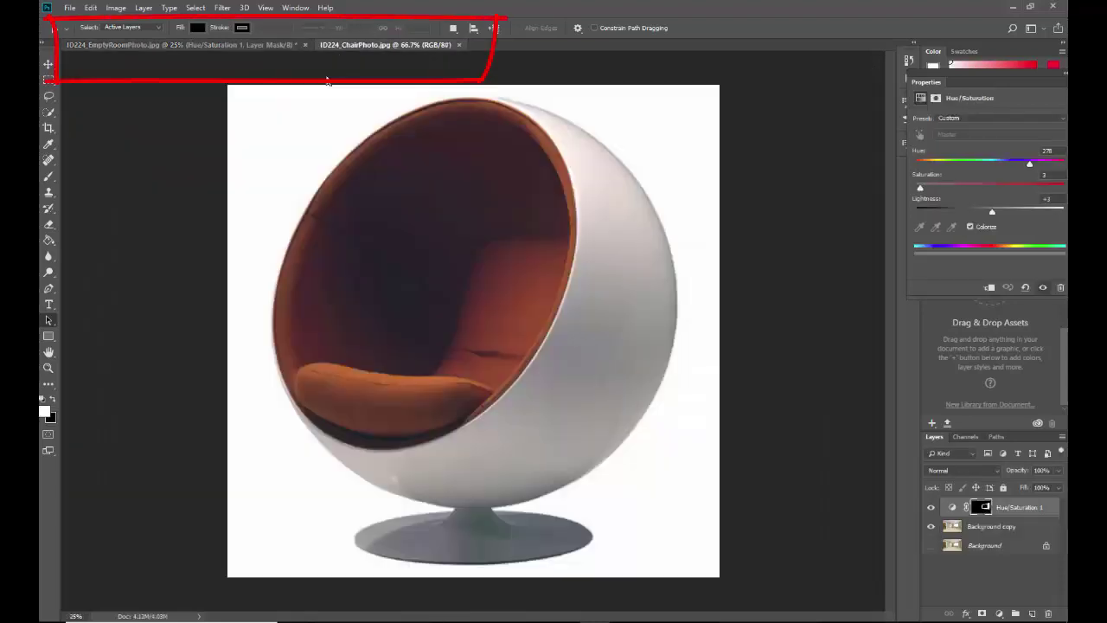
left_click(262, 45)
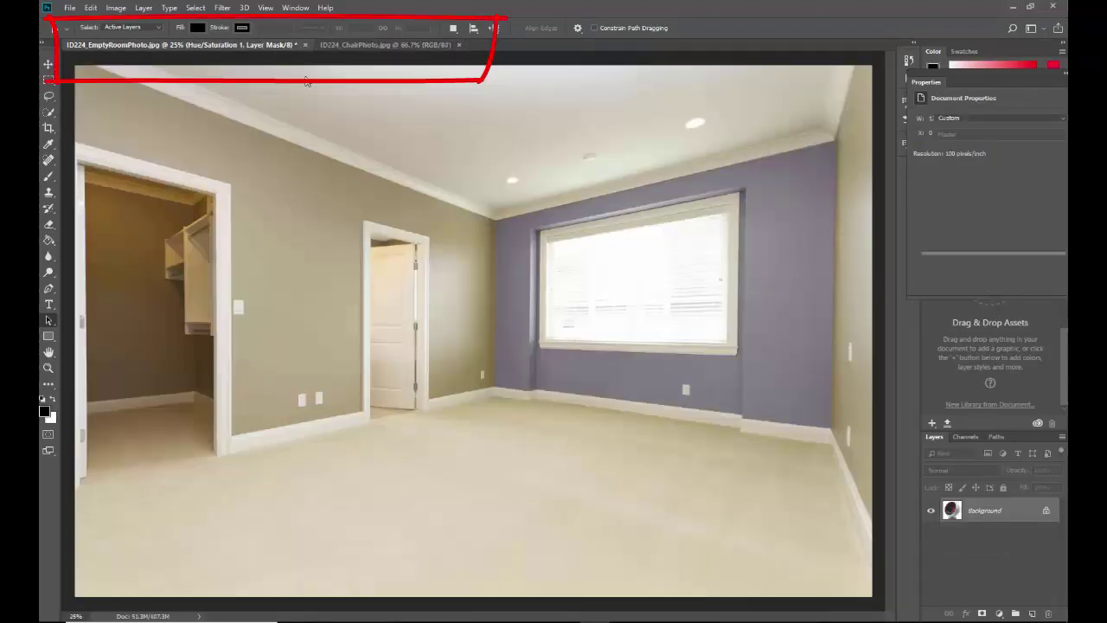
left_click(358, 48)
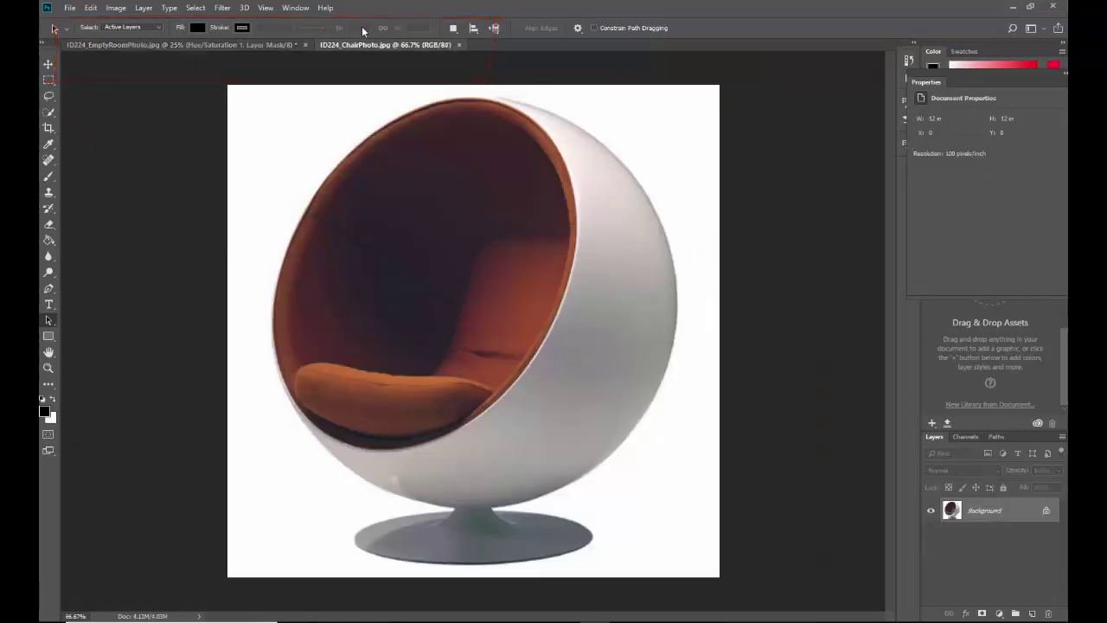
Float the chair photo in its own window and copy its image into the room photo with the Move tool.
left_click_drag(360, 44, 670, 288)
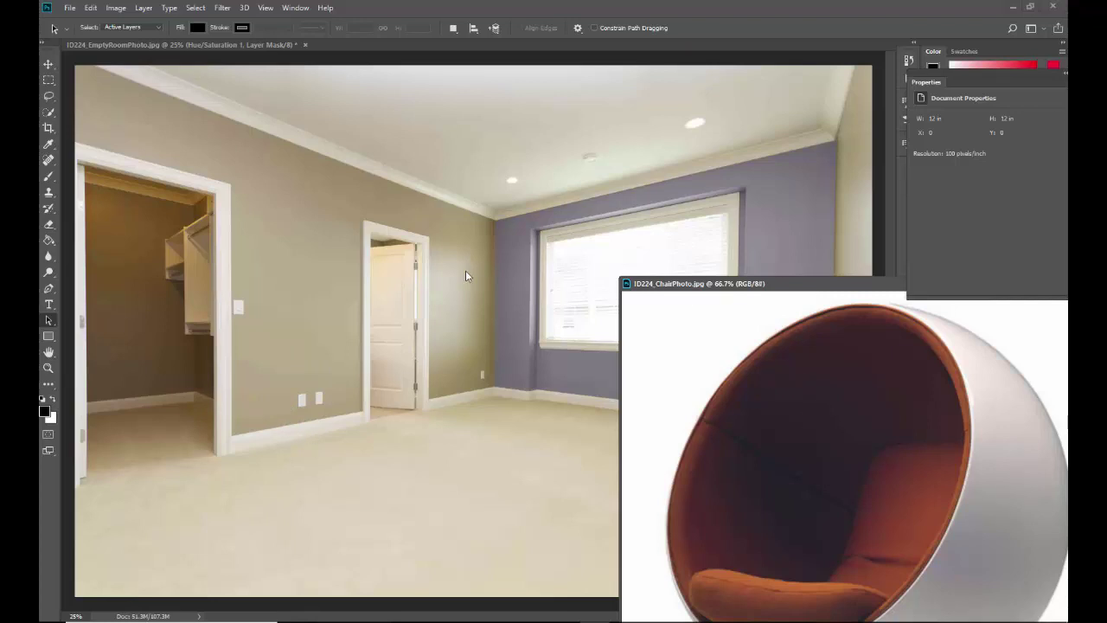
left_click(48, 71)
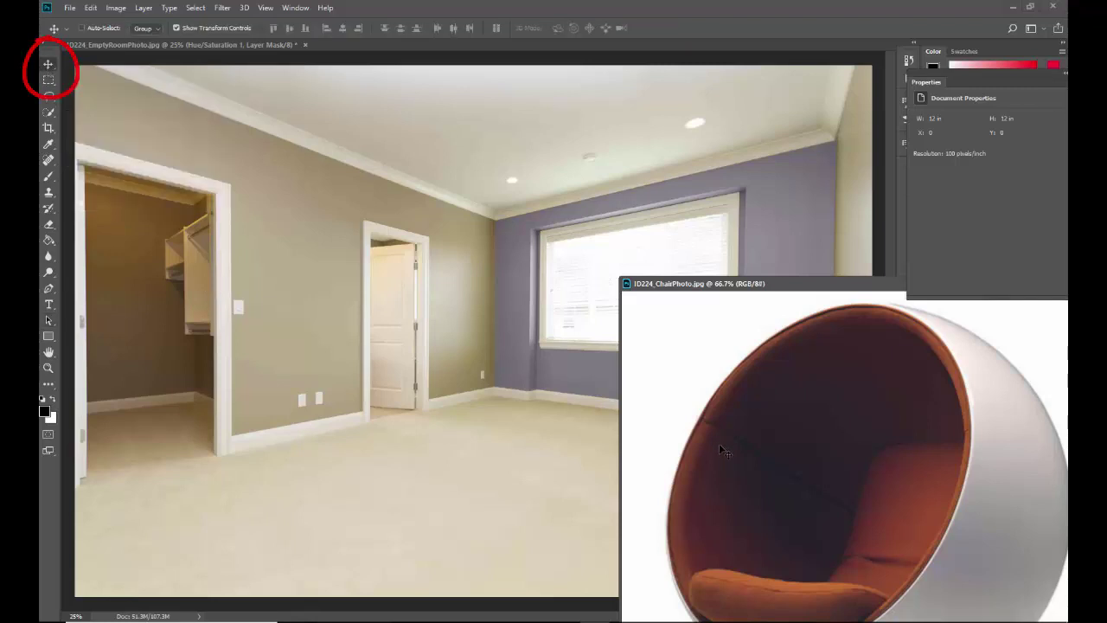
left_click_drag(719, 443, 310, 363)
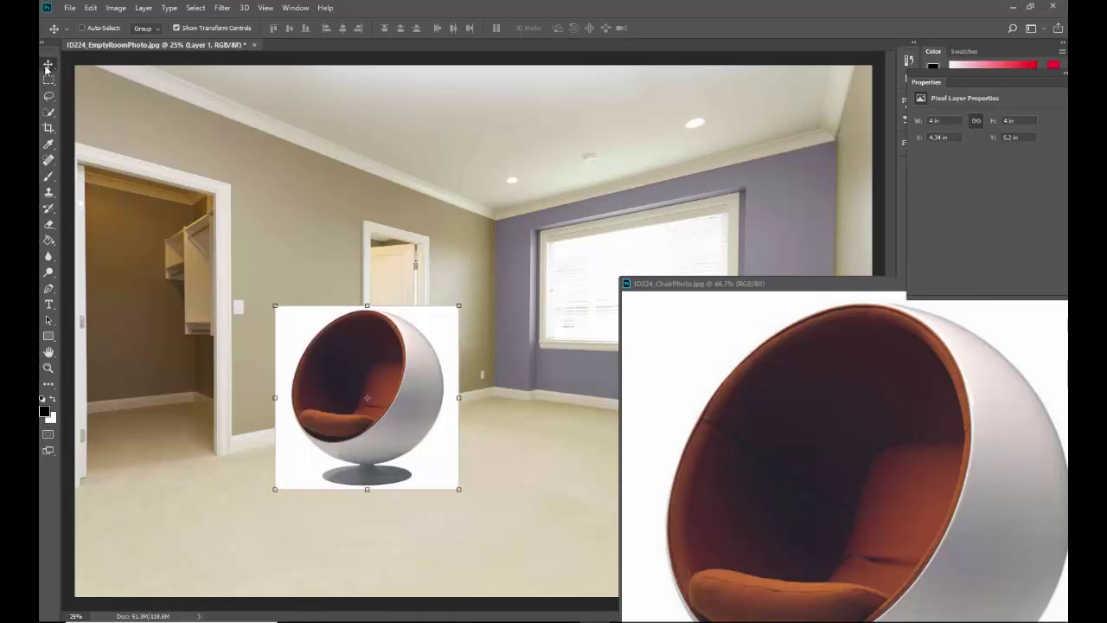
Copy the chair image into the room photo a second time and move this copy up beside the window.
left_click(716, 383)
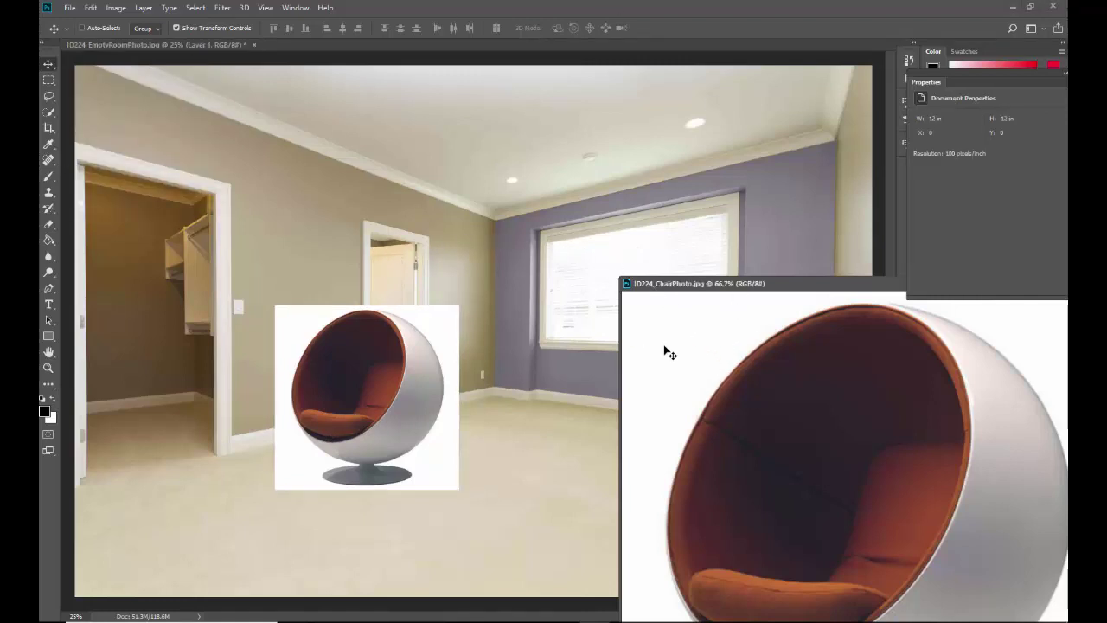
left_click_drag(684, 379, 354, 257)
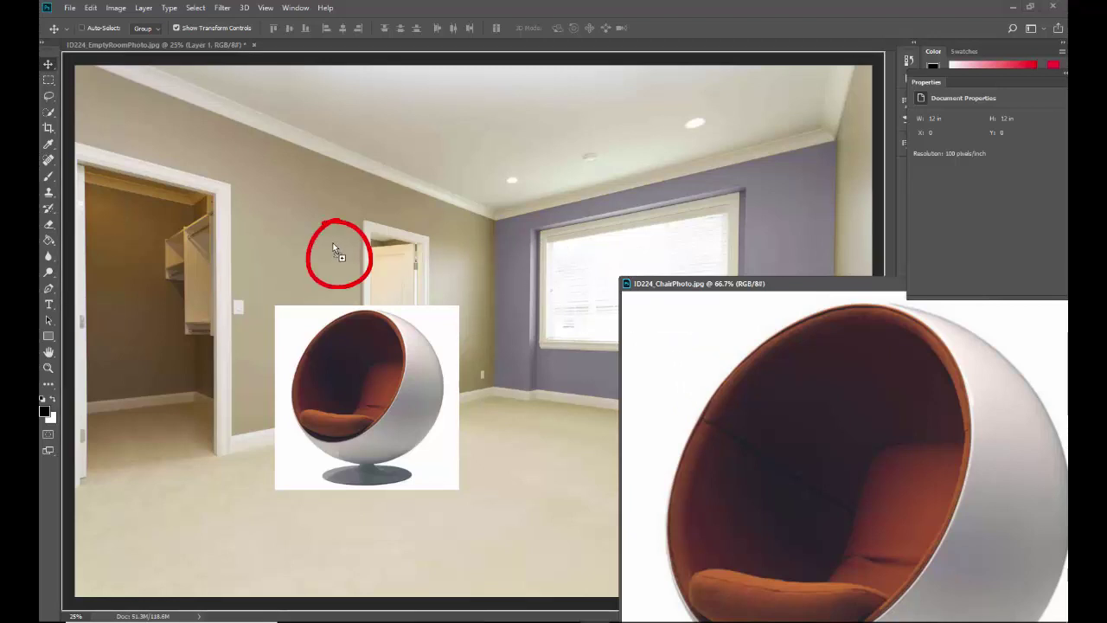
left_click_drag(327, 237, 326, 234)
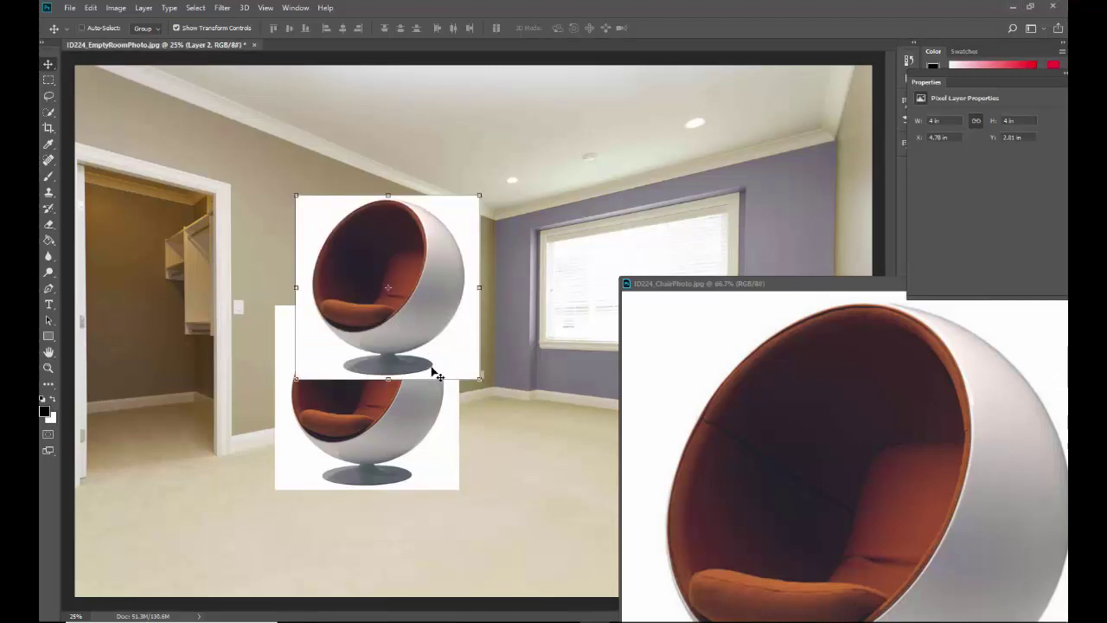
left_click_drag(409, 337, 543, 299)
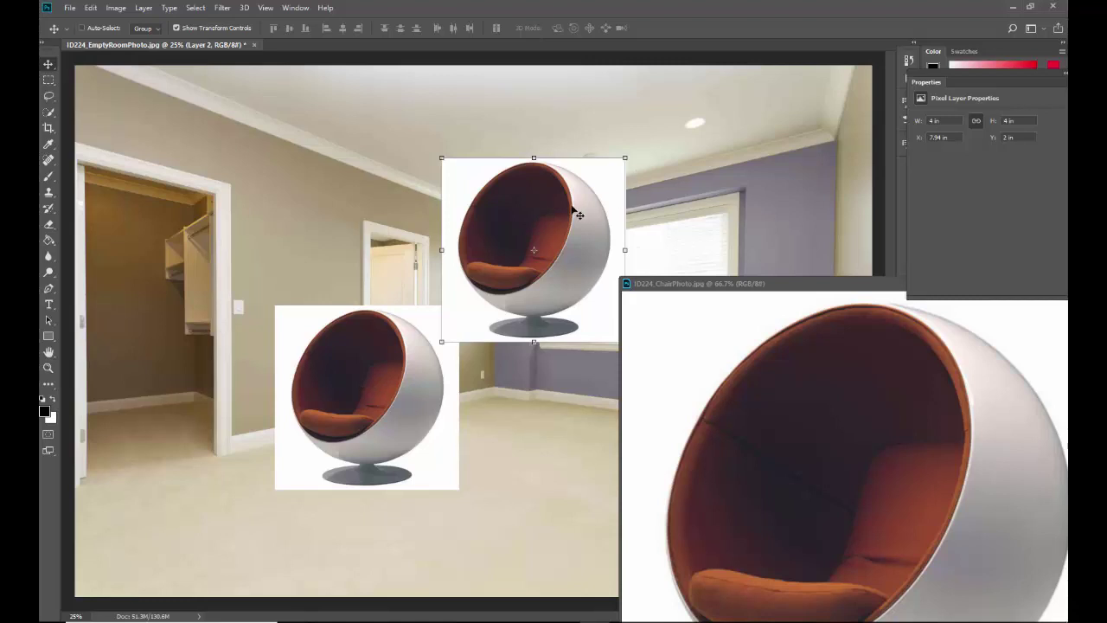
Undo both chair copies in the room photo and dock the floating chair photo back beside the room document.
key("ctrl+z")
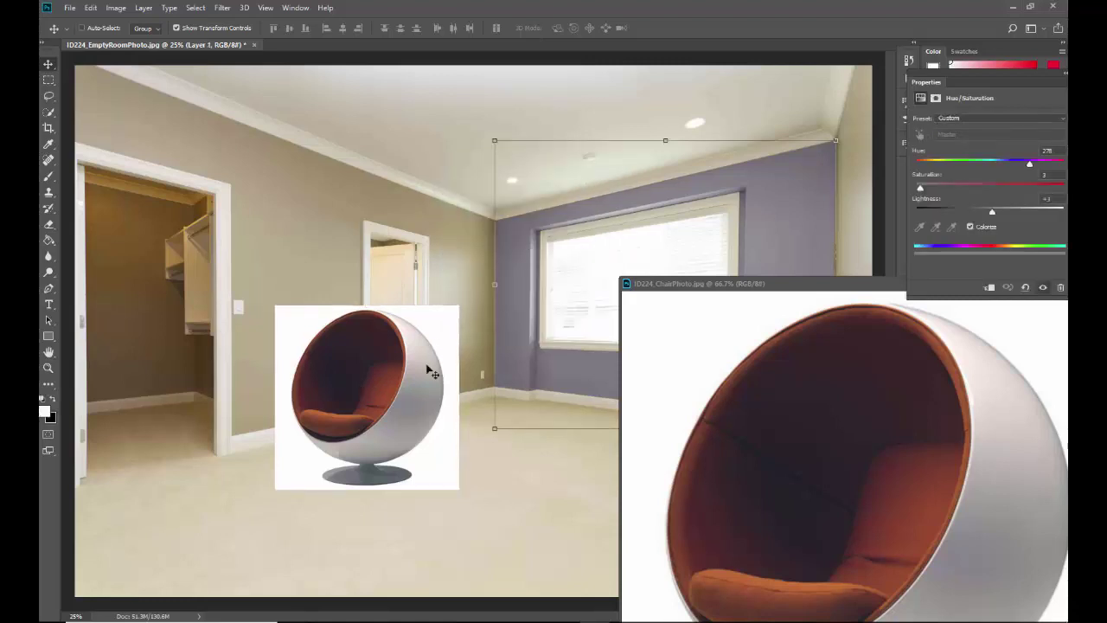
key("ctrl+z")
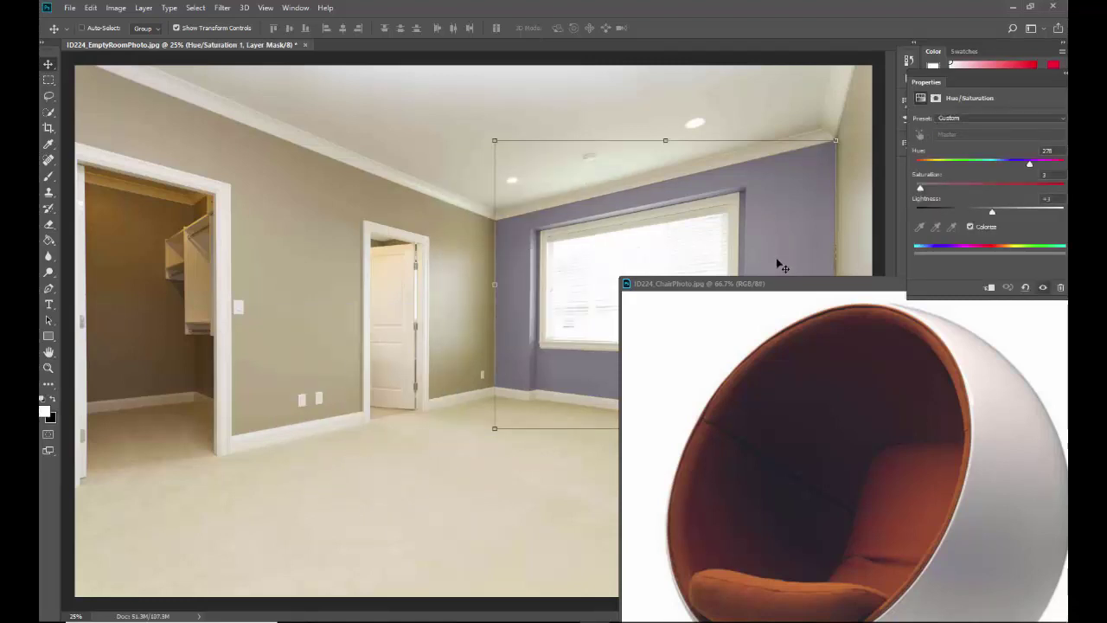
left_click_drag(733, 290, 422, 48)
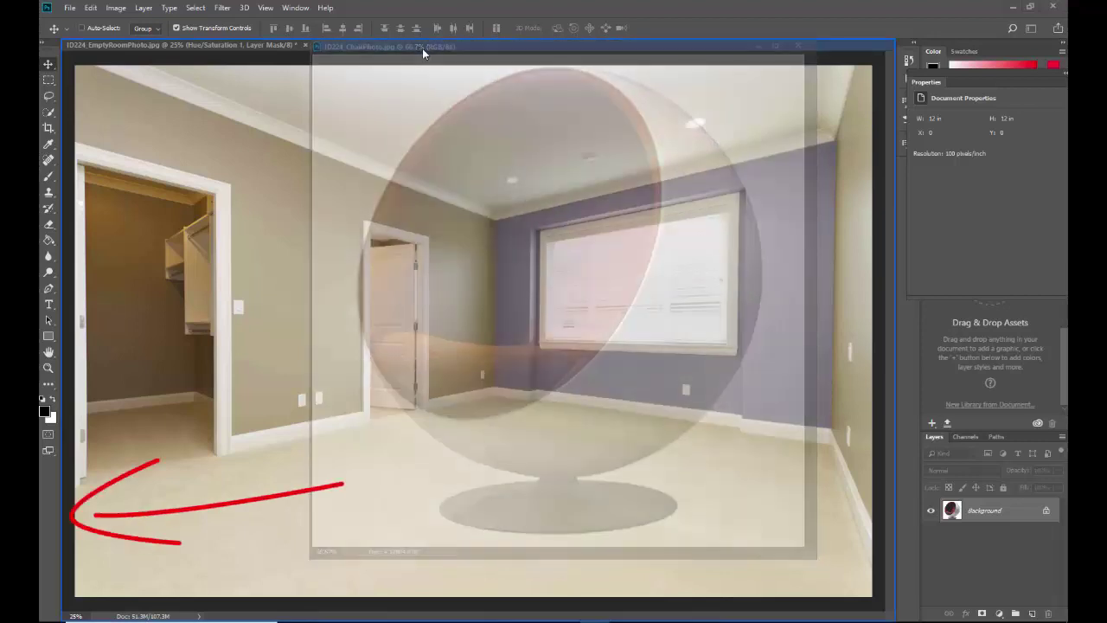
left_click_drag(422, 48, 423, 49)
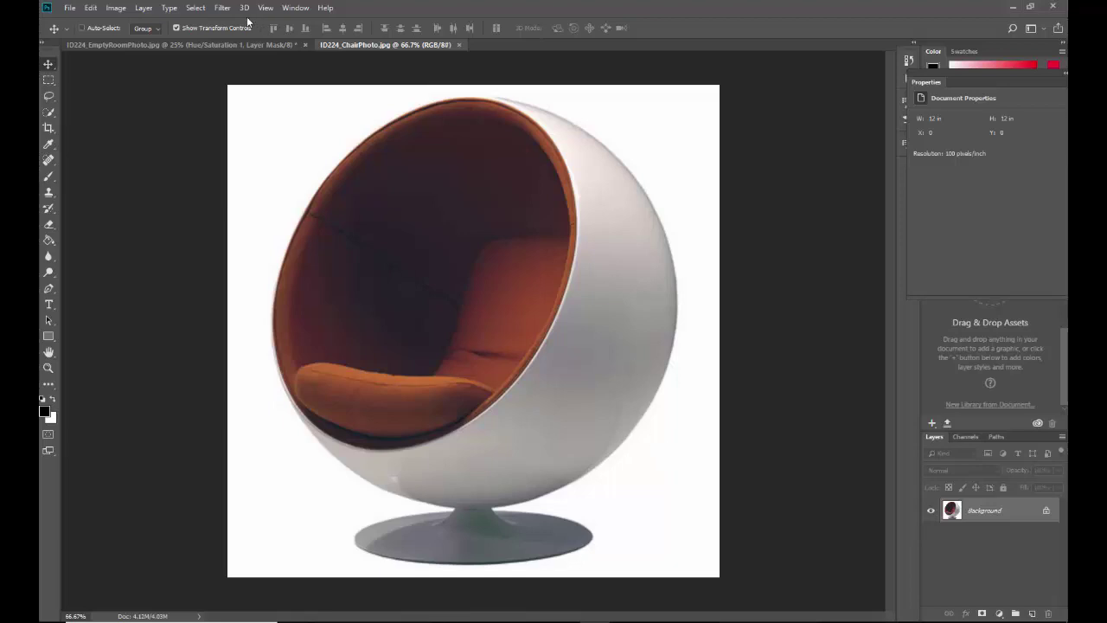
Start Select and Mask on the chair photo and set its view mode to Onion Skin.
left_click(196, 9)
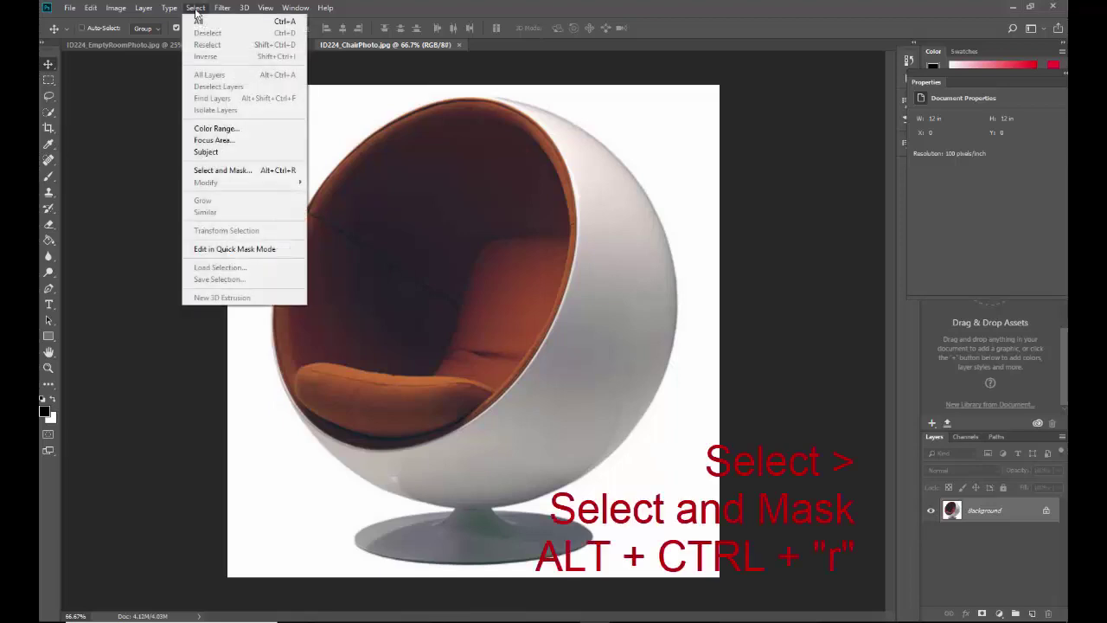
left_click(225, 172)
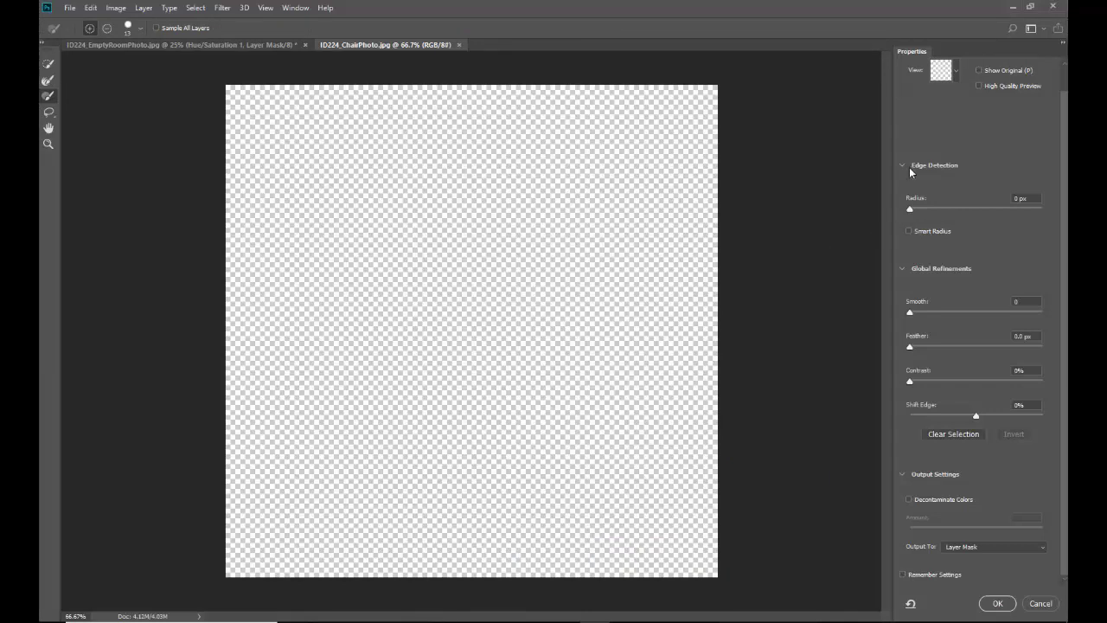
left_click(959, 72)
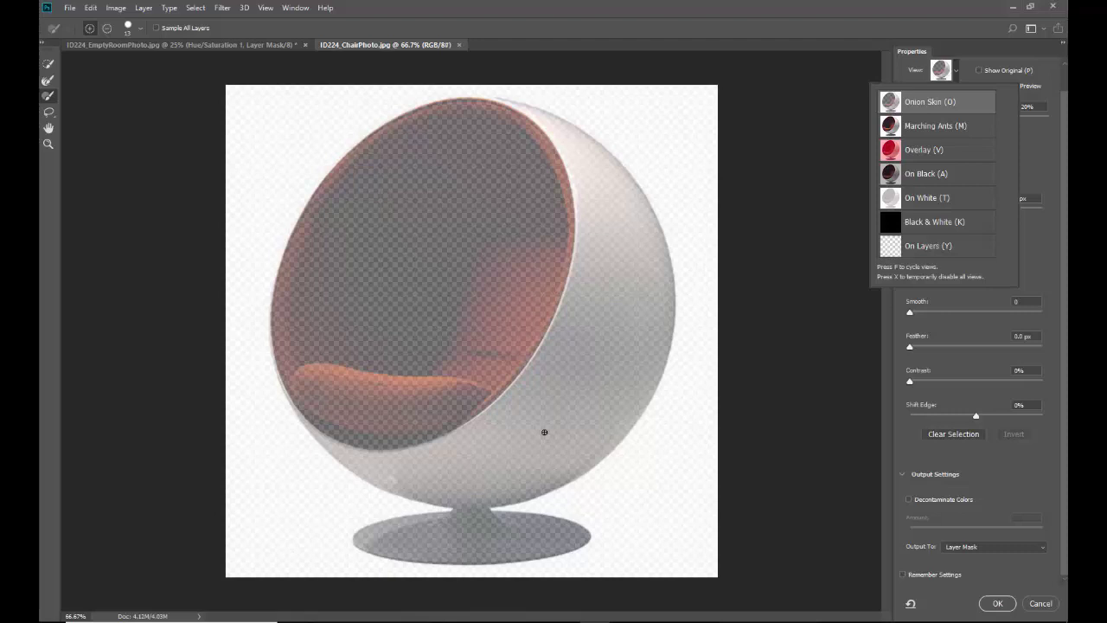
Select the whole chair with the Quick Selection tool, covering the dark interior, seat cushion, white shell and round base.
left_click(48, 65)
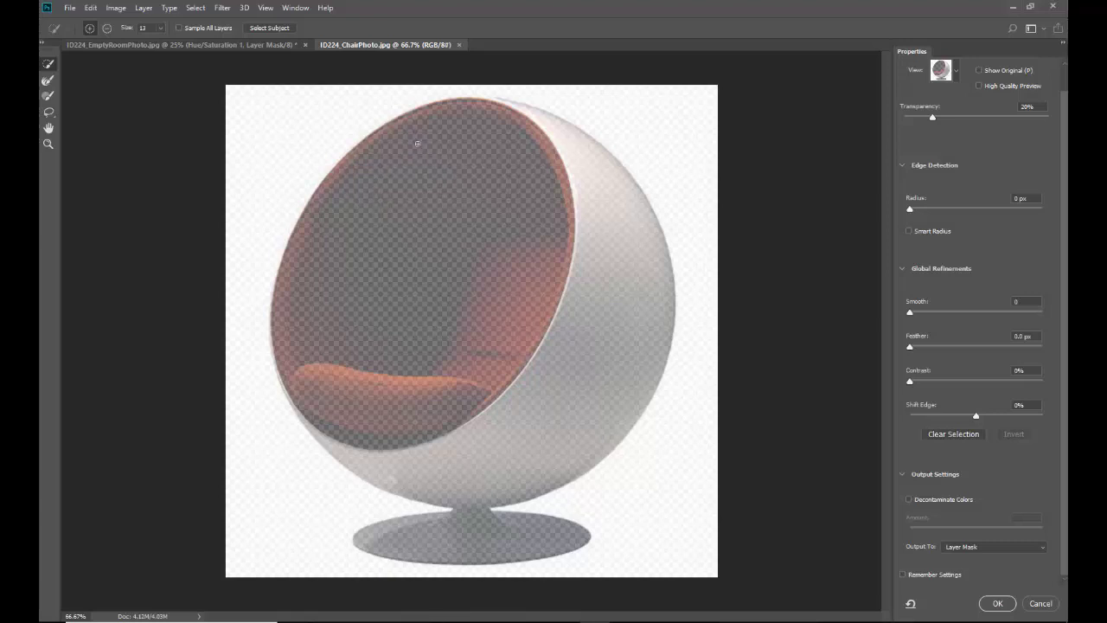
left_click_drag(391, 163, 349, 217)
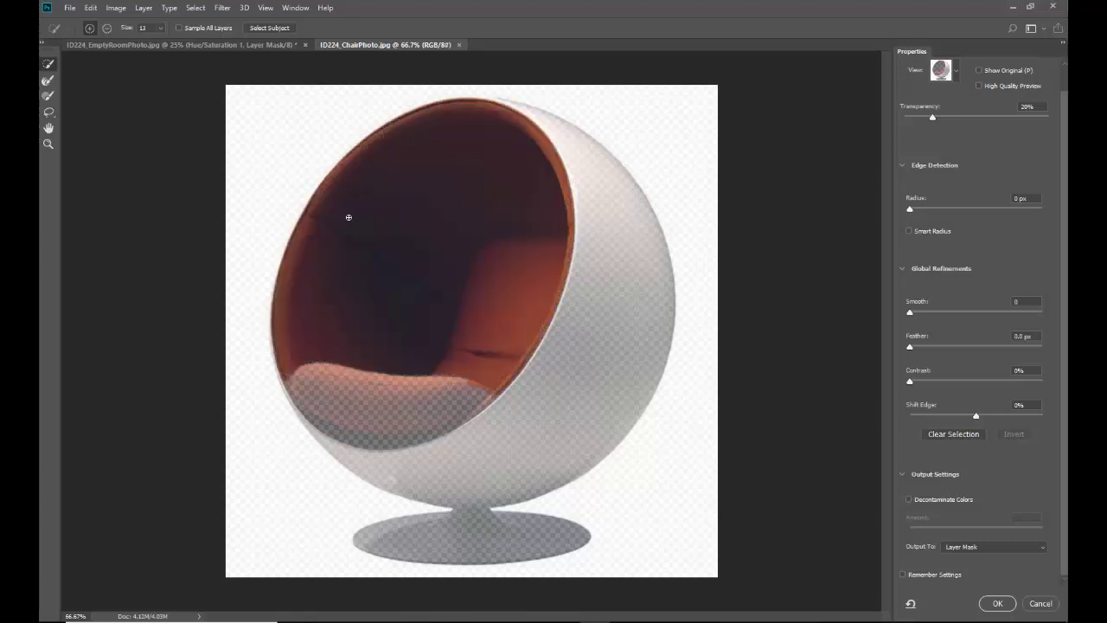
left_click(372, 399)
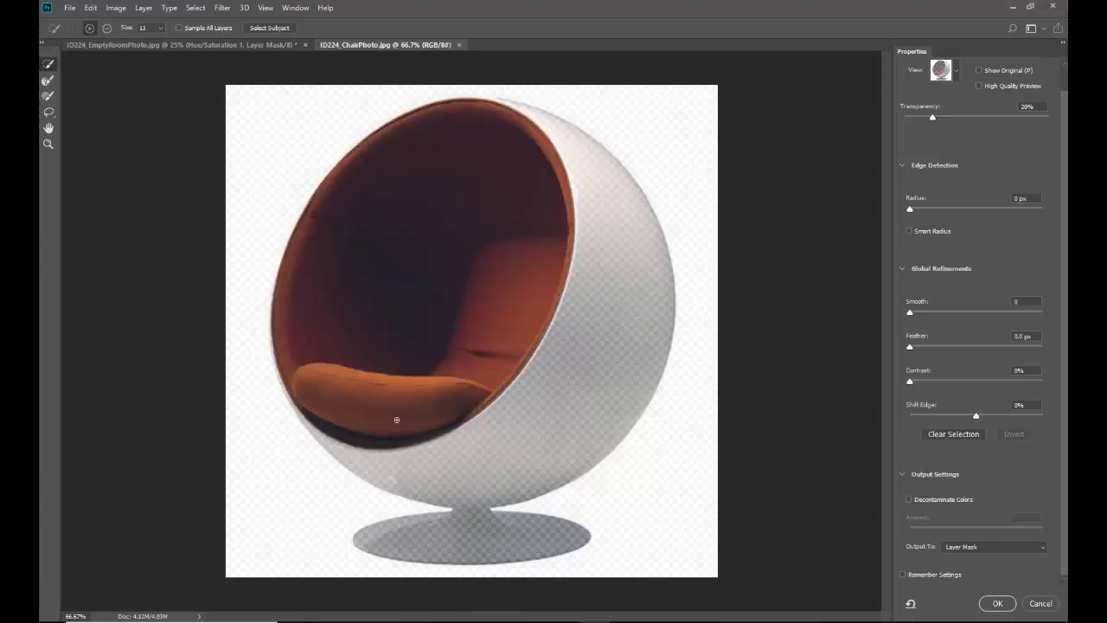
mouse_move(457, 455)
left_mouse_down()
mouse_move(443, 447)
mouse_move(466, 441)
mouse_move(485, 458)
left_mouse_up()
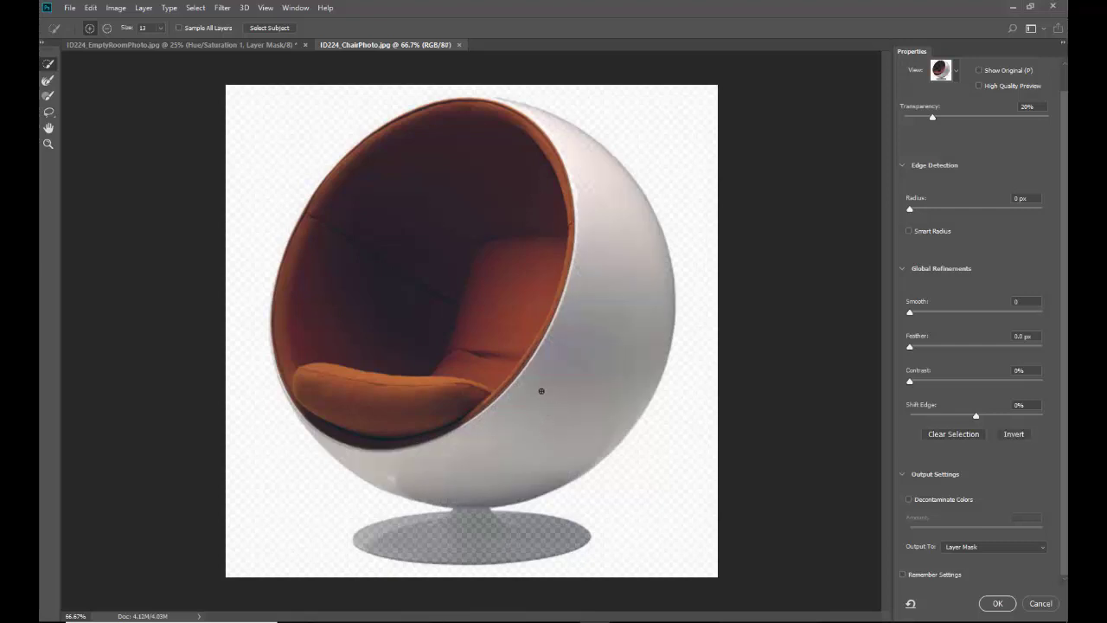
left_click(475, 524)
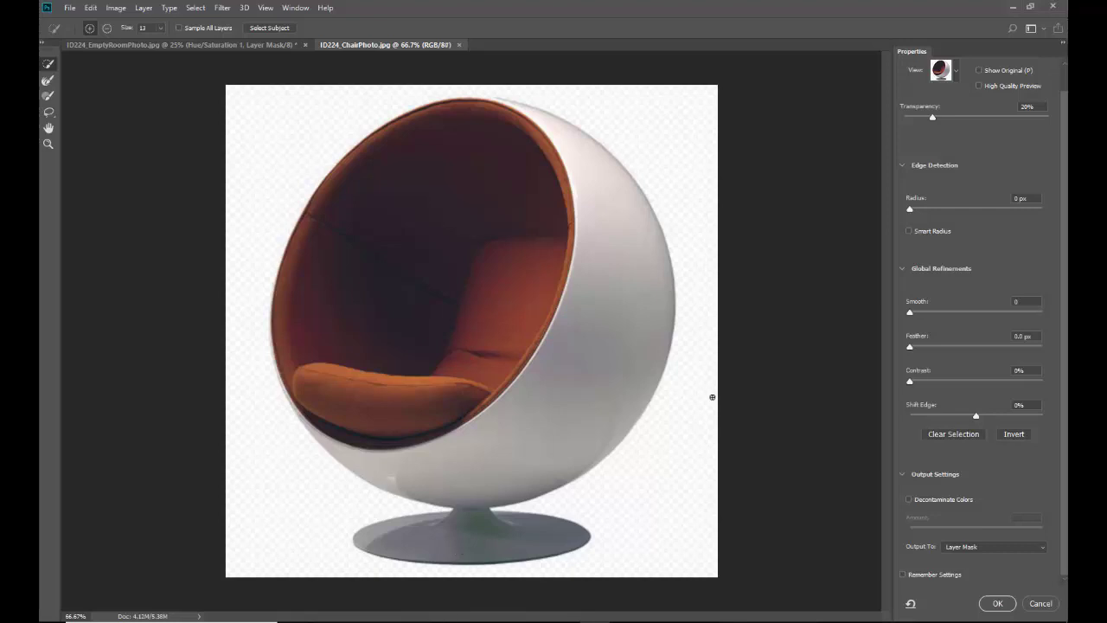
Switch the mask view to Black & White and check the Brush tool's size and hardness settings.
left_click(957, 74)
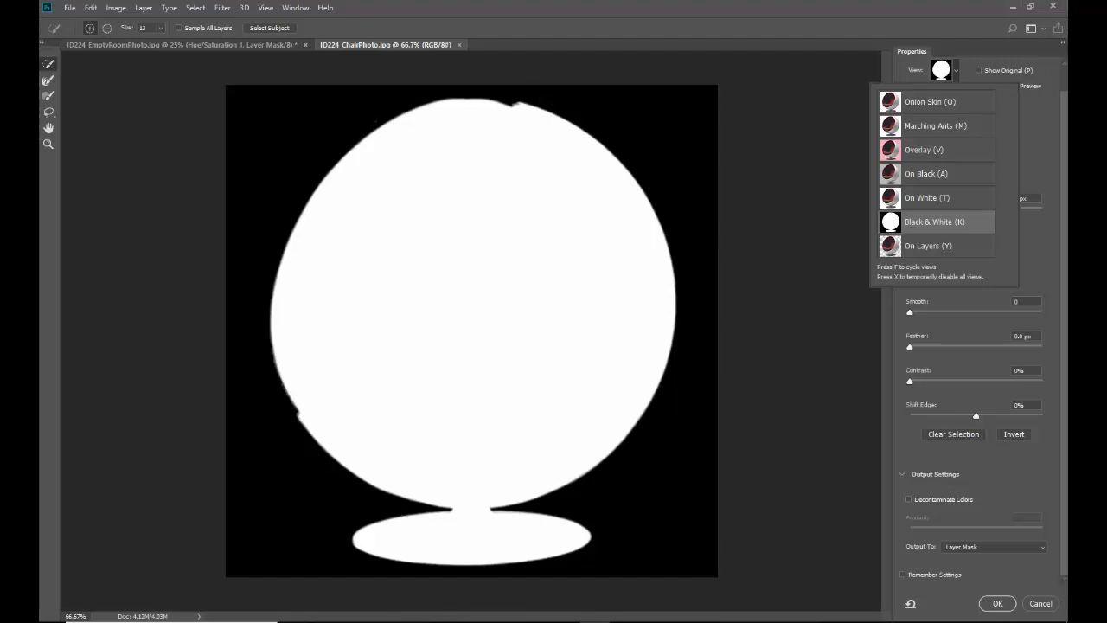
left_click(48, 100)
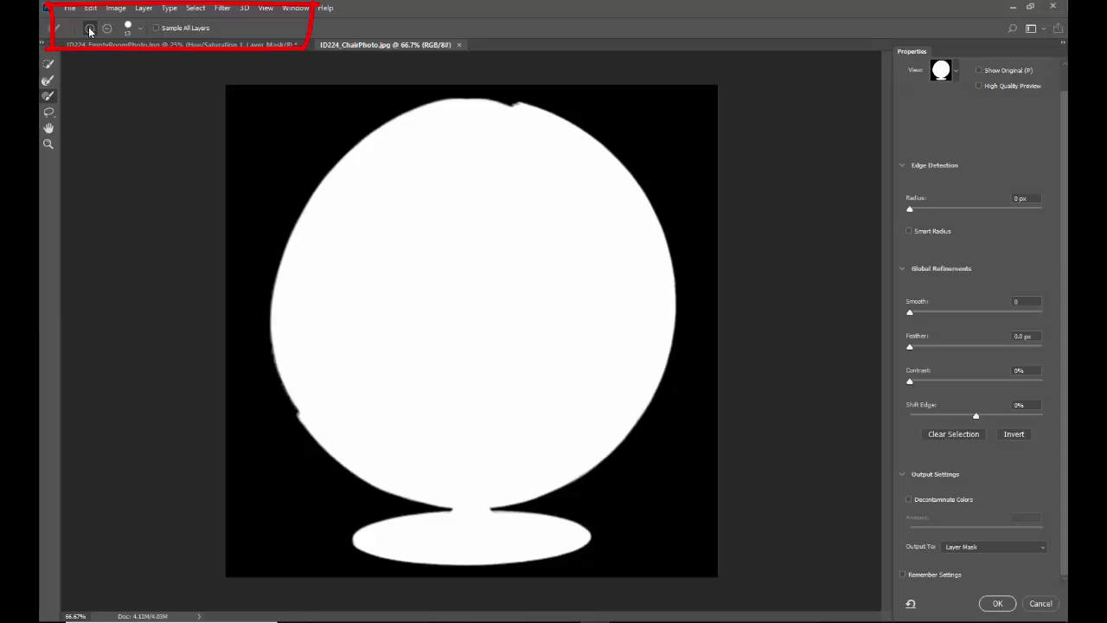
left_click(141, 29)
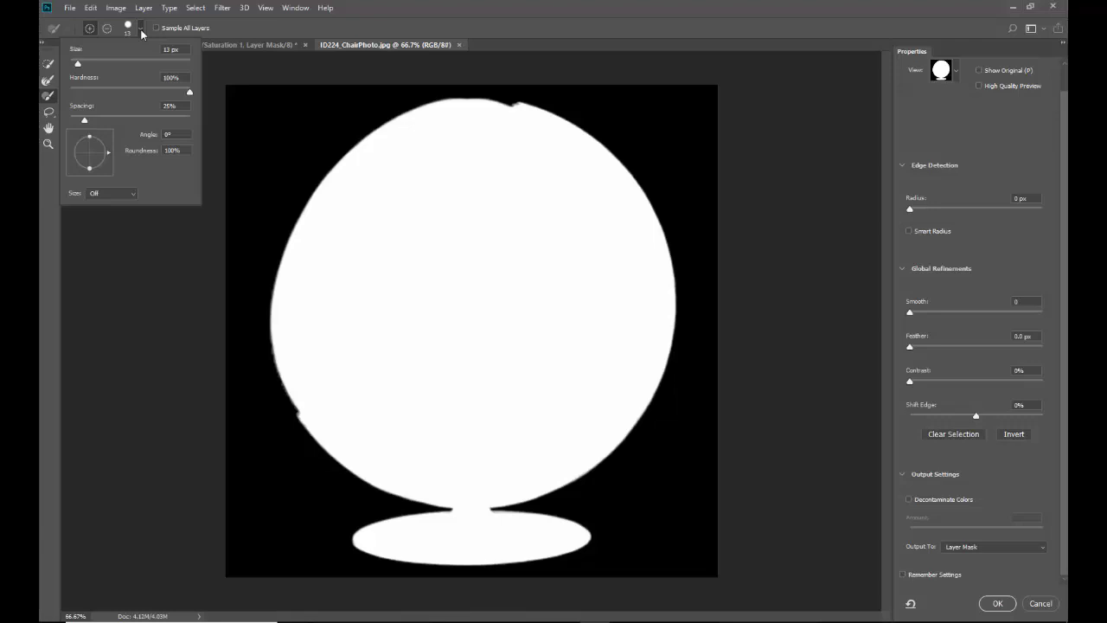
left_click(141, 29)
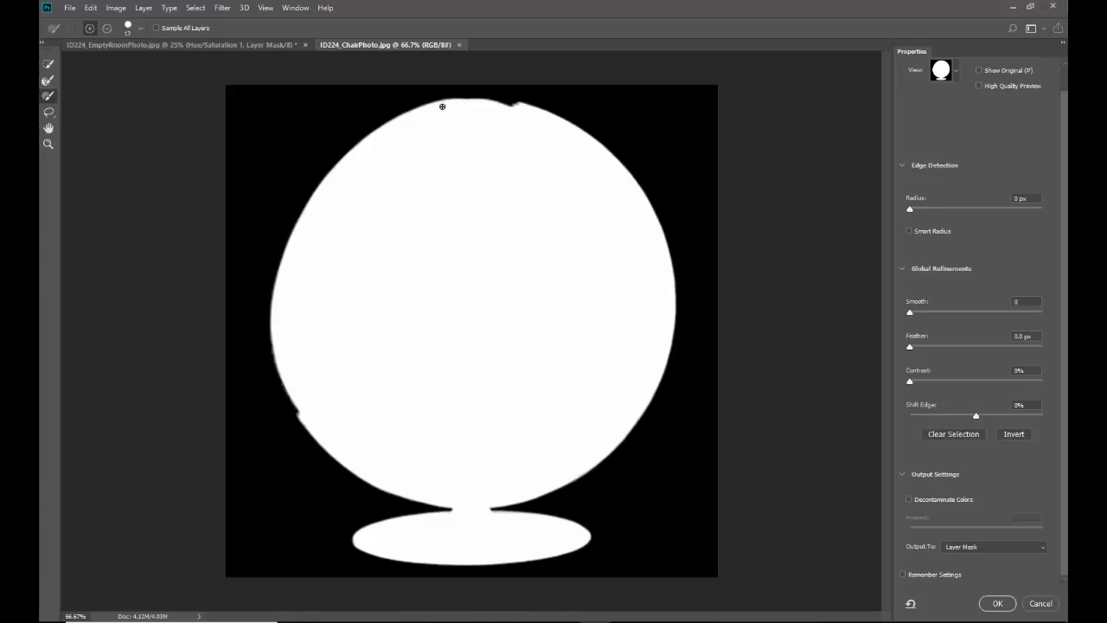
Fill the notch along the top edge of the chair shell in the mask using the Brush tool in add mode.
left_click(48, 144)
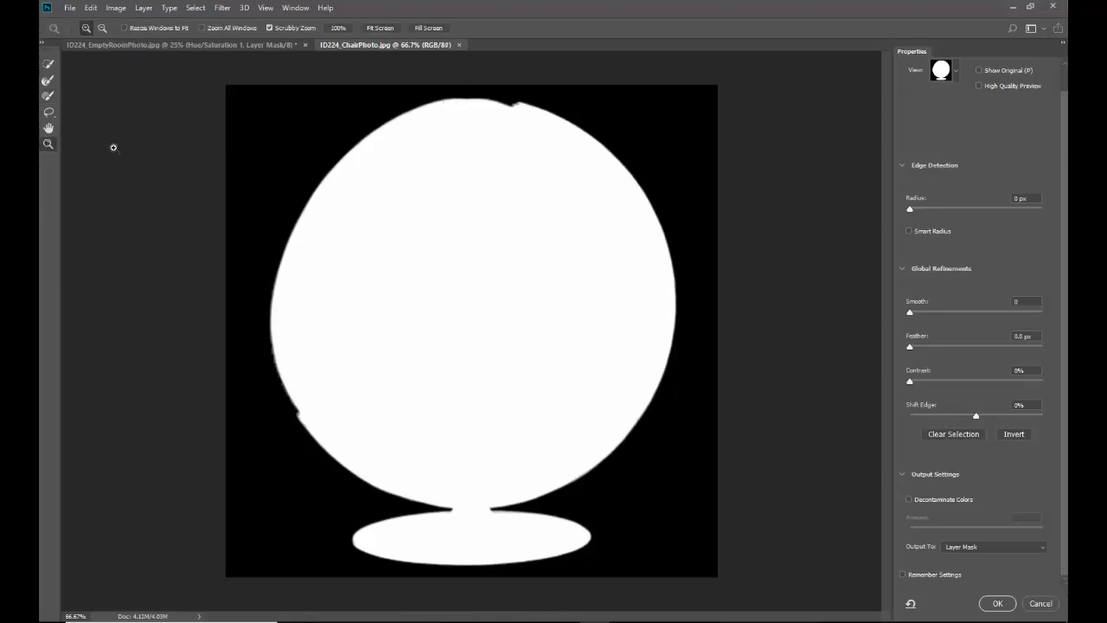
left_click_drag(507, 102, 573, 158)
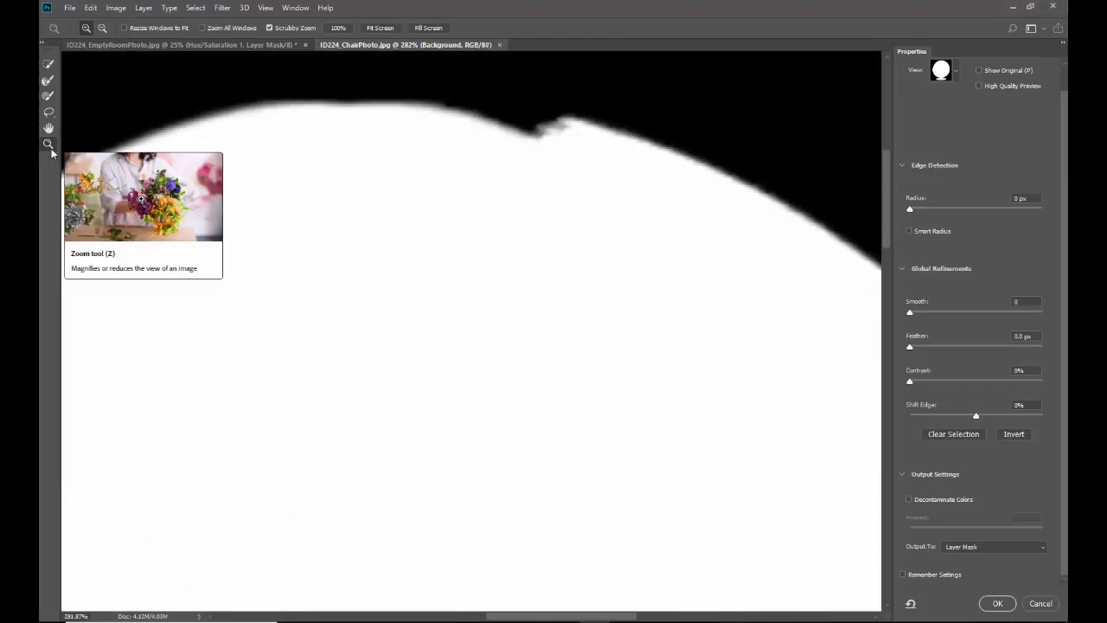
left_click(49, 98)
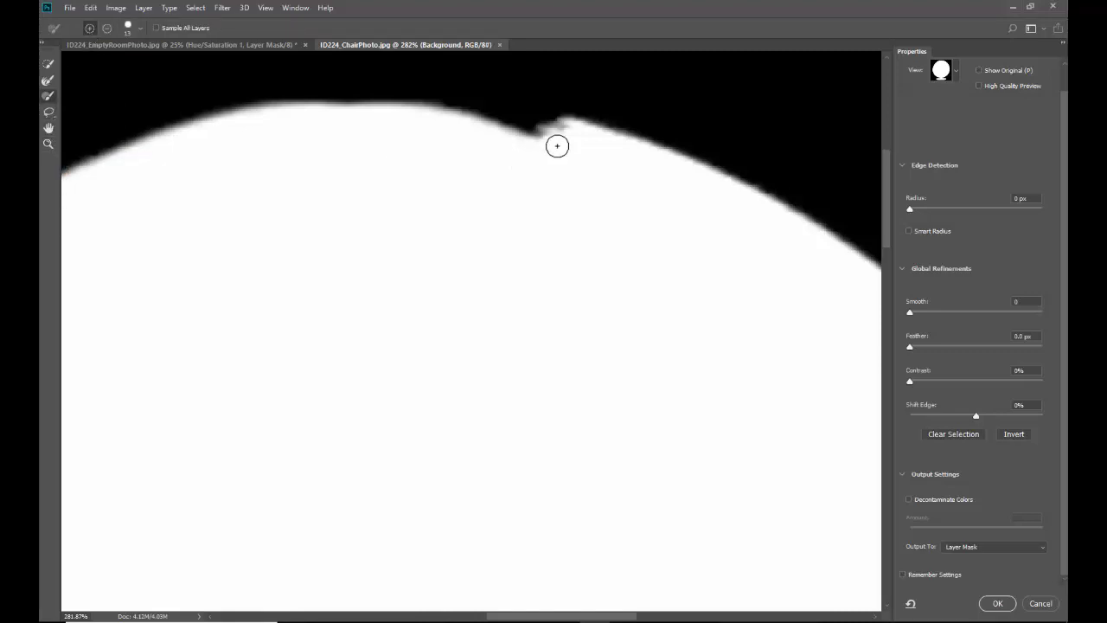
mouse_move(557, 146)
left_mouse_down()
mouse_move(524, 129)
mouse_move(428, 115)
left_mouse_up()
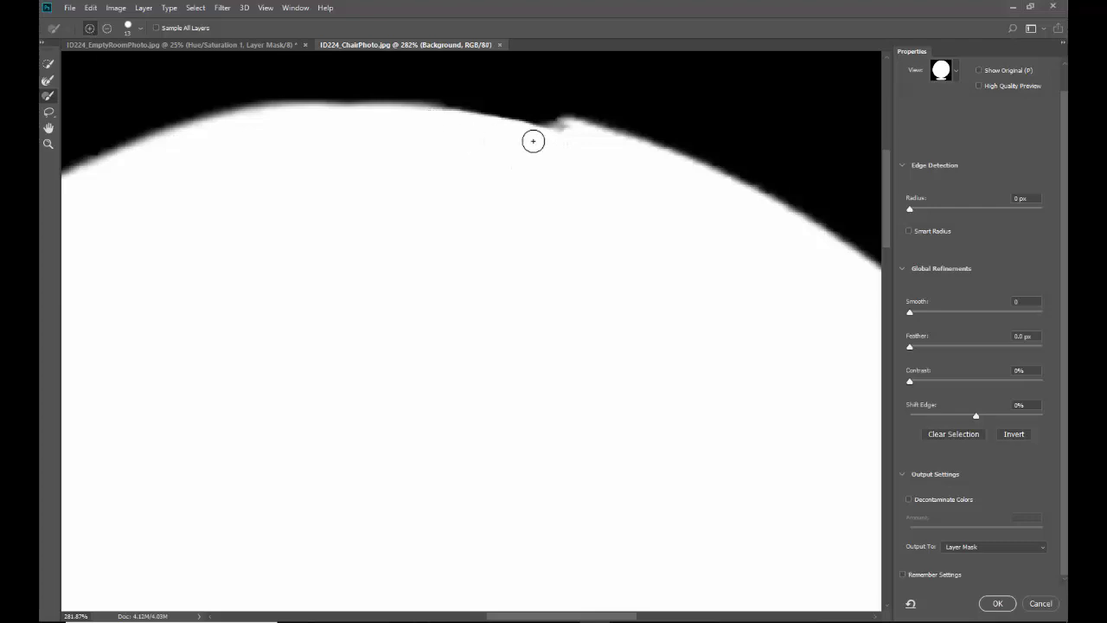
mouse_move(574, 131)
left_mouse_down()
mouse_move(442, 109)
mouse_move(262, 119)
left_mouse_up()
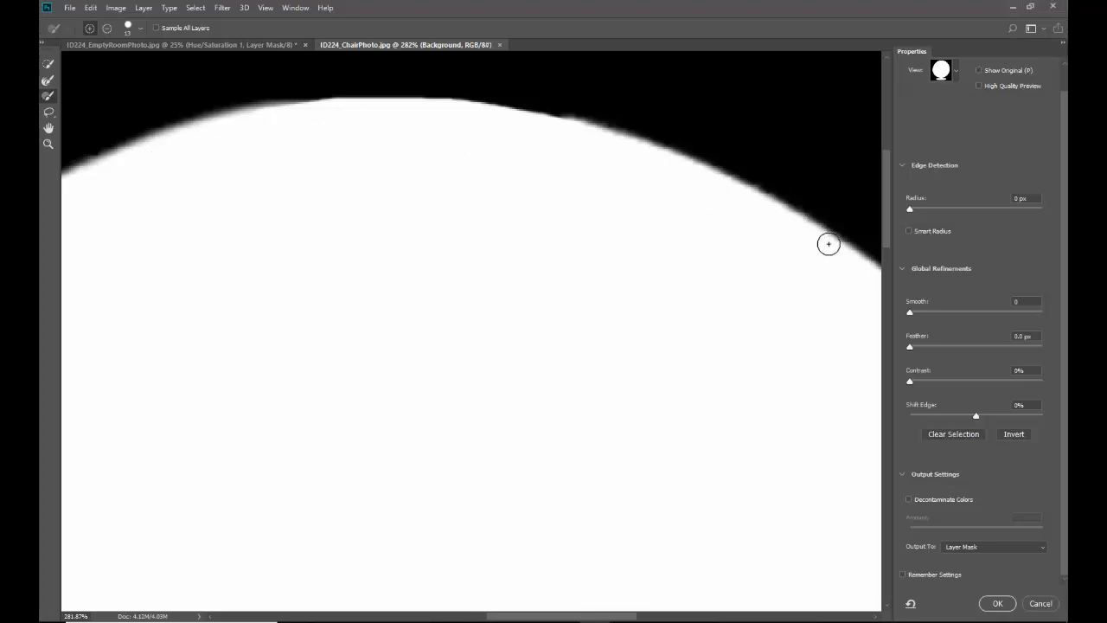
Undo the stray white stroke outside the shell's upper right edge and trim the small bump there with the Brush in subtract mode.
mouse_move(779, 225)
left_mouse_down()
mouse_move(767, 186)
mouse_move(701, 130)
mouse_move(548, 131)
left_mouse_up()
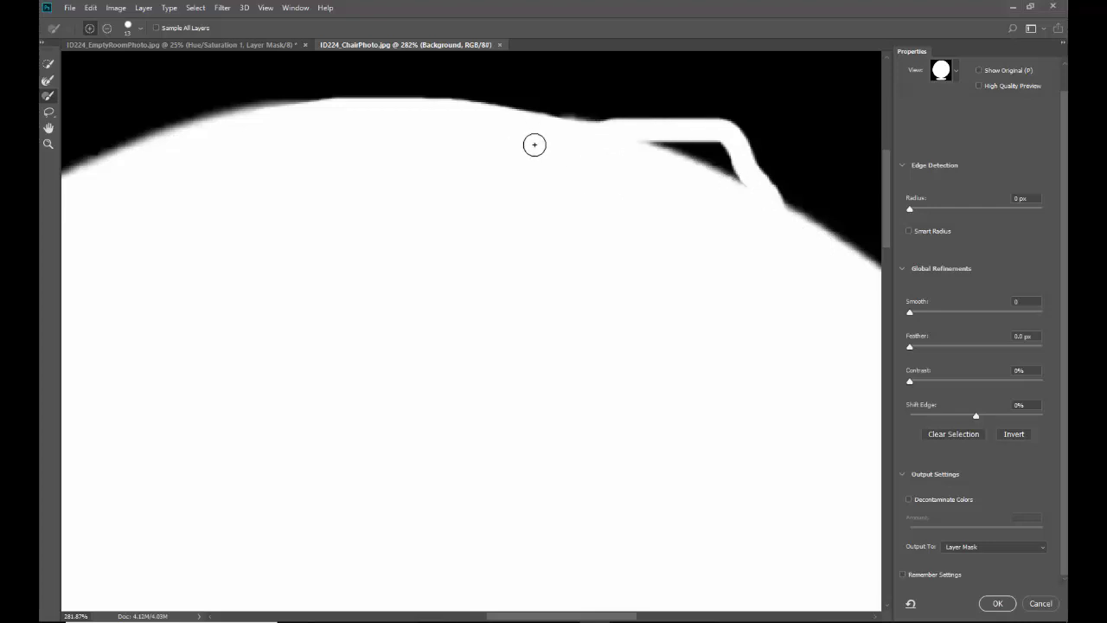
key("ctrl+z")
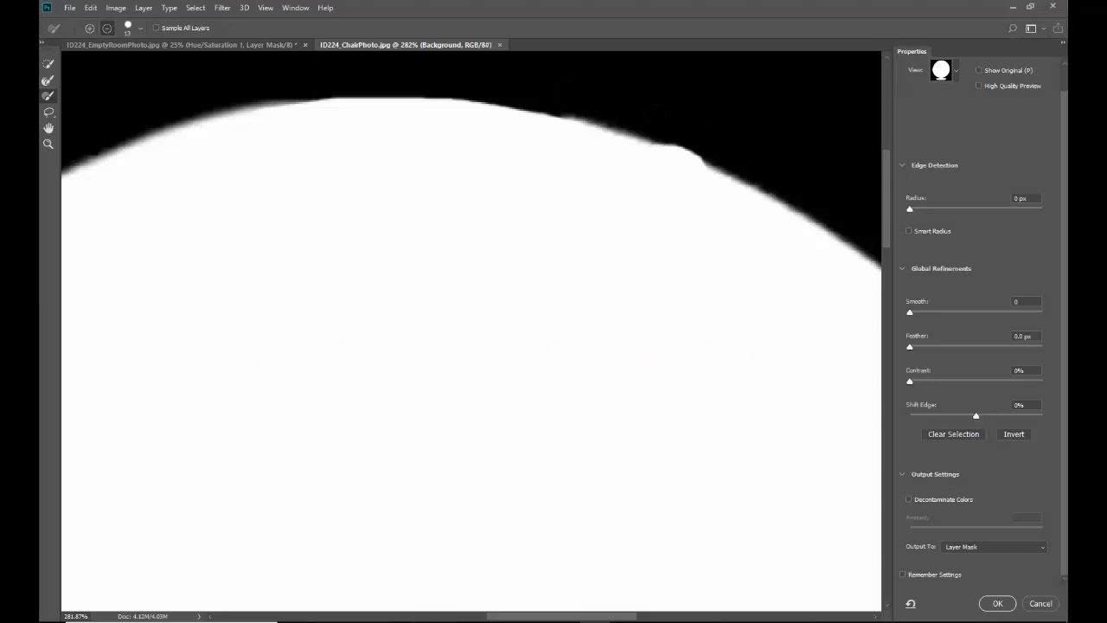
left_click_drag(697, 156, 677, 147)
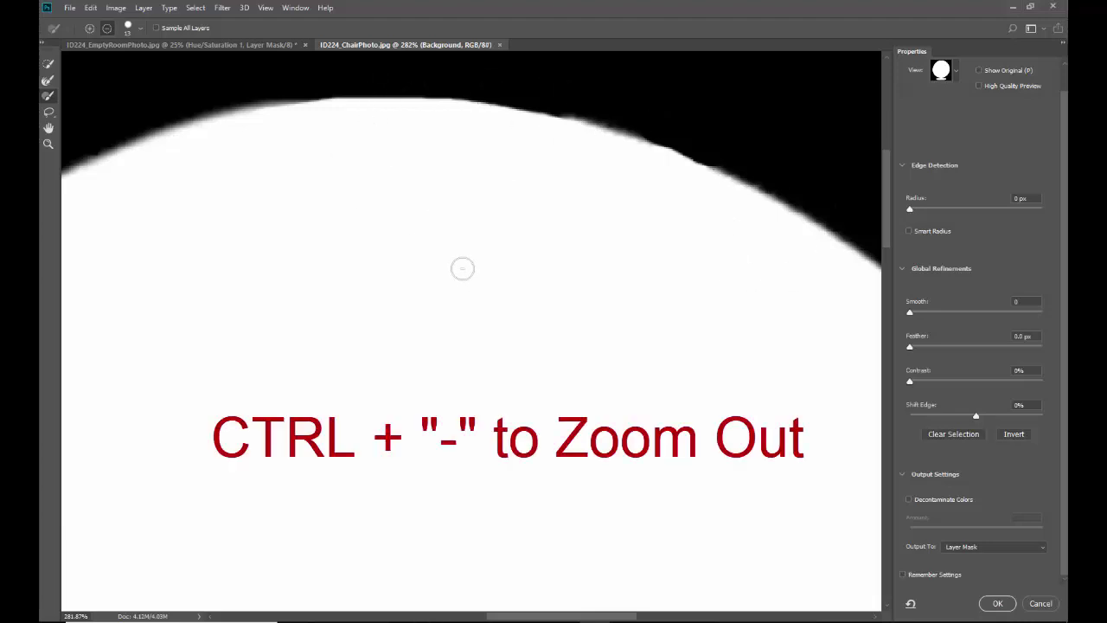
key("ctrl+minus")
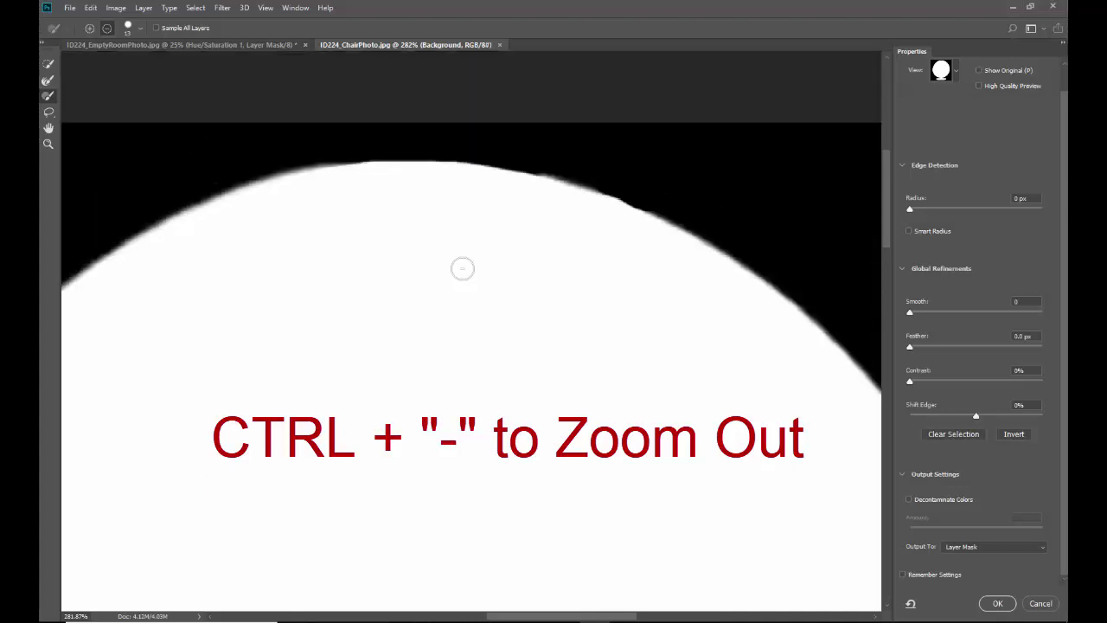
key("ctrl+minus")
key("ctrl+minus")
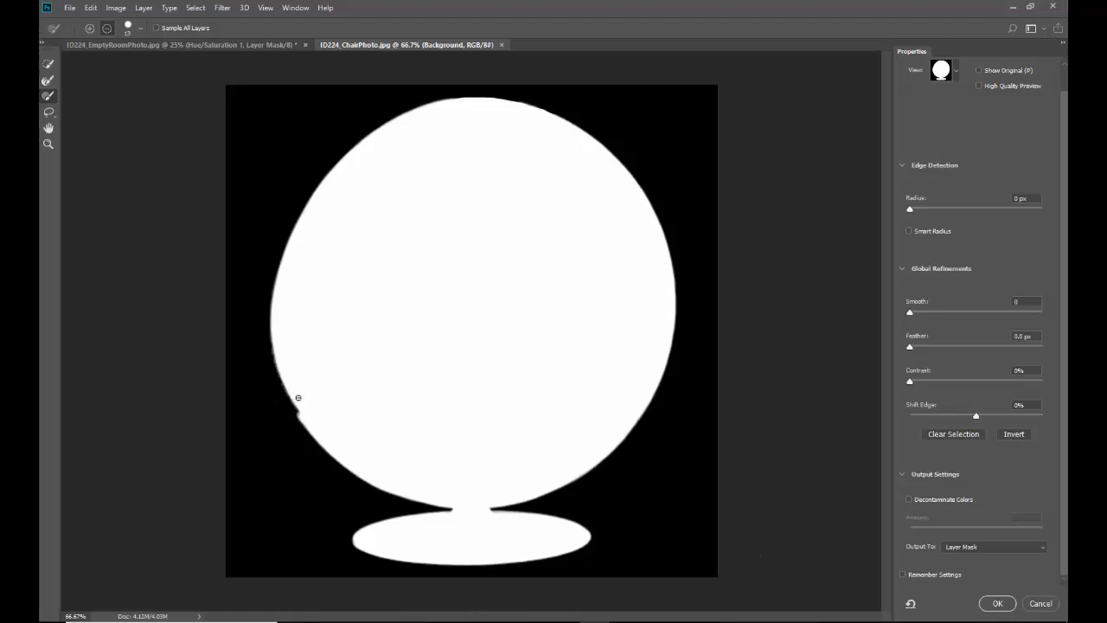
Smooth the notch on the shell's lower left edge in the mask with the Brush tool in add mode.
left_click(49, 144)
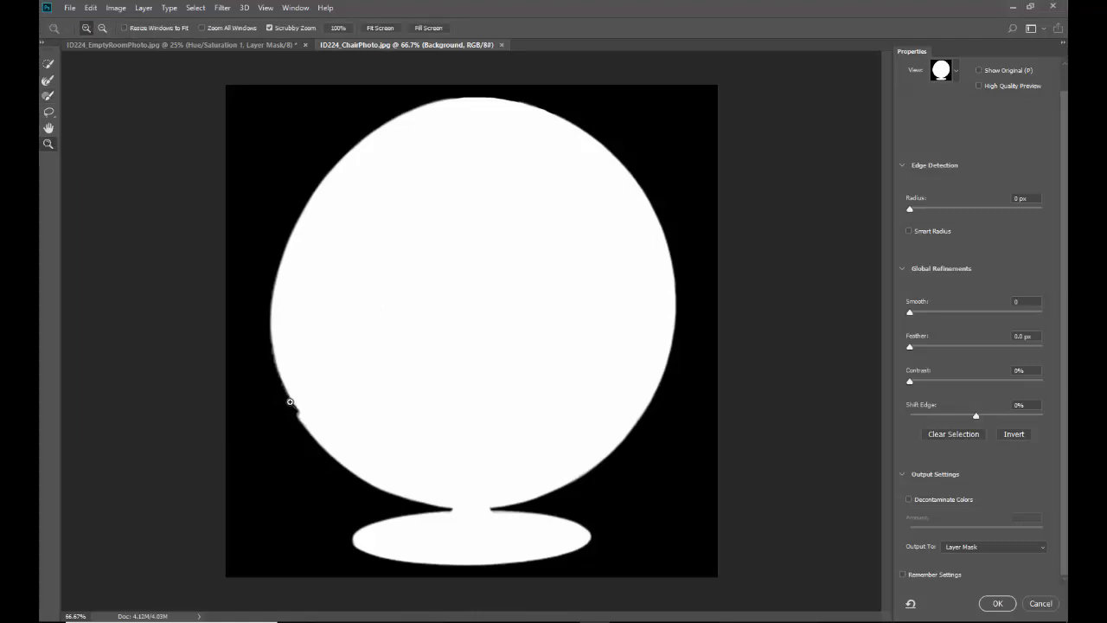
left_click_drag(292, 404, 372, 448)
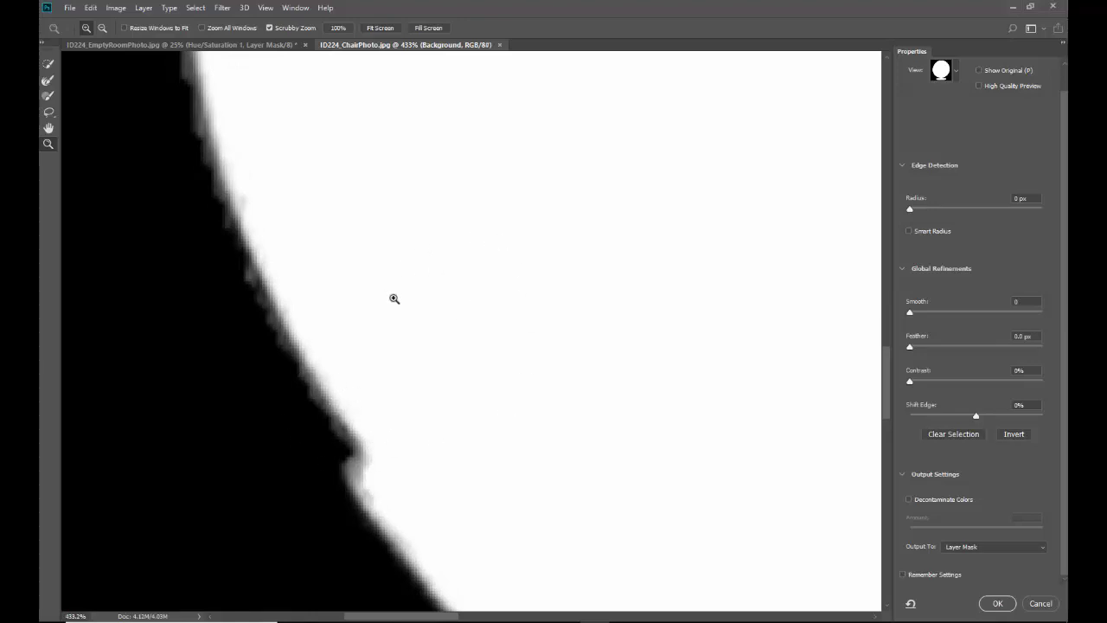
left_click(48, 99)
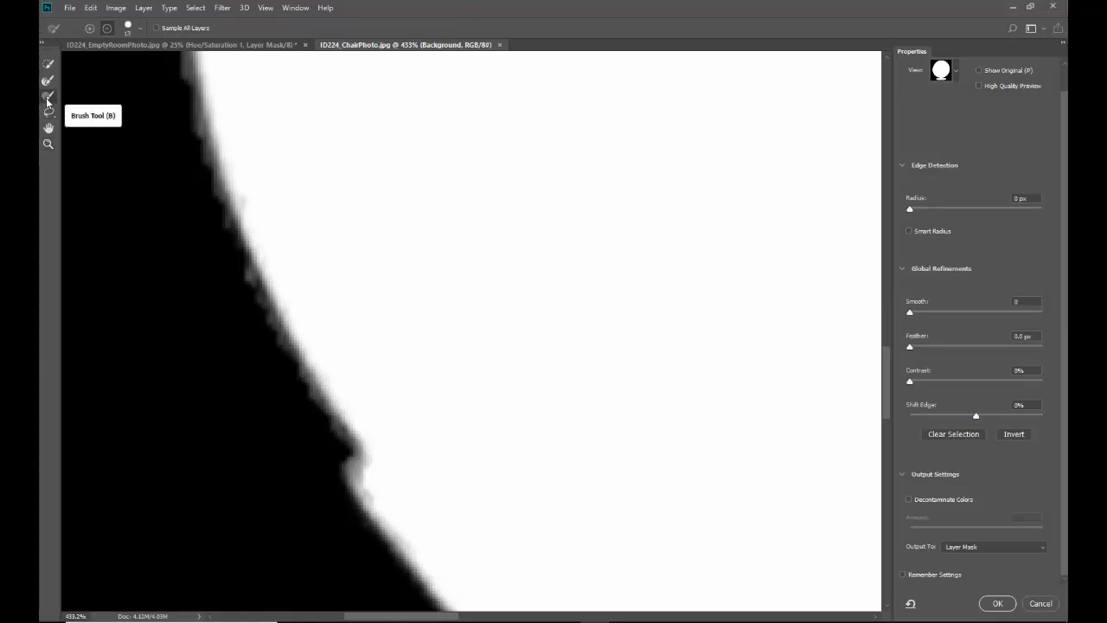
left_click(89, 27)
mouse_move(368, 431)
left_mouse_down()
mouse_move(371, 472)
mouse_move(235, 150)
left_mouse_up()
mouse_move(361, 455)
left_mouse_down()
mouse_move(377, 492)
mouse_move(286, 300)
left_mouse_up()
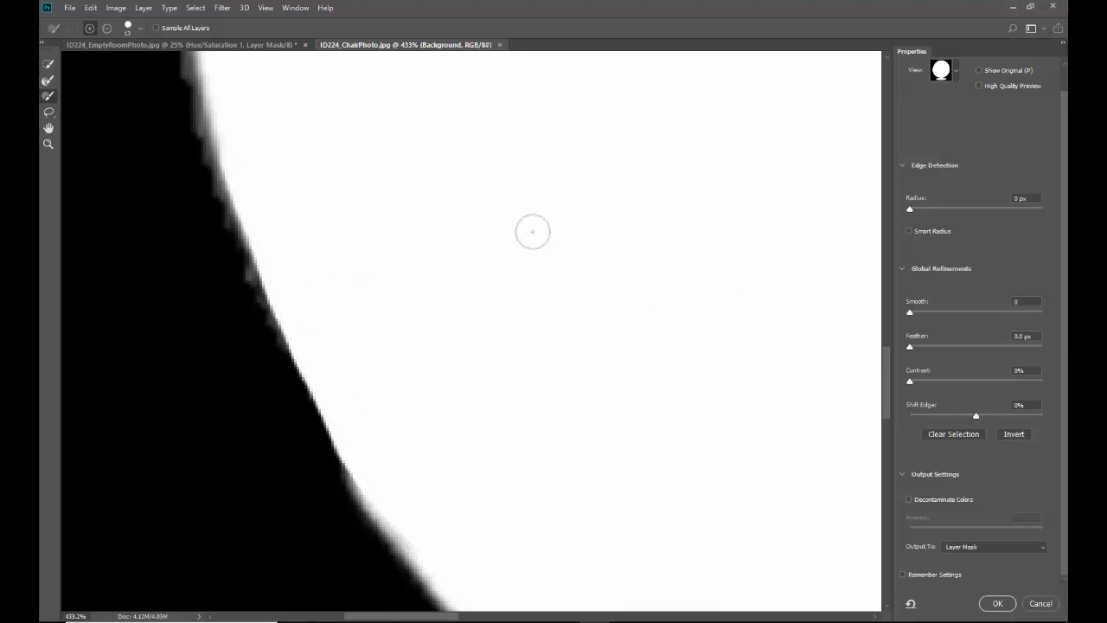
key("ctrl+1")
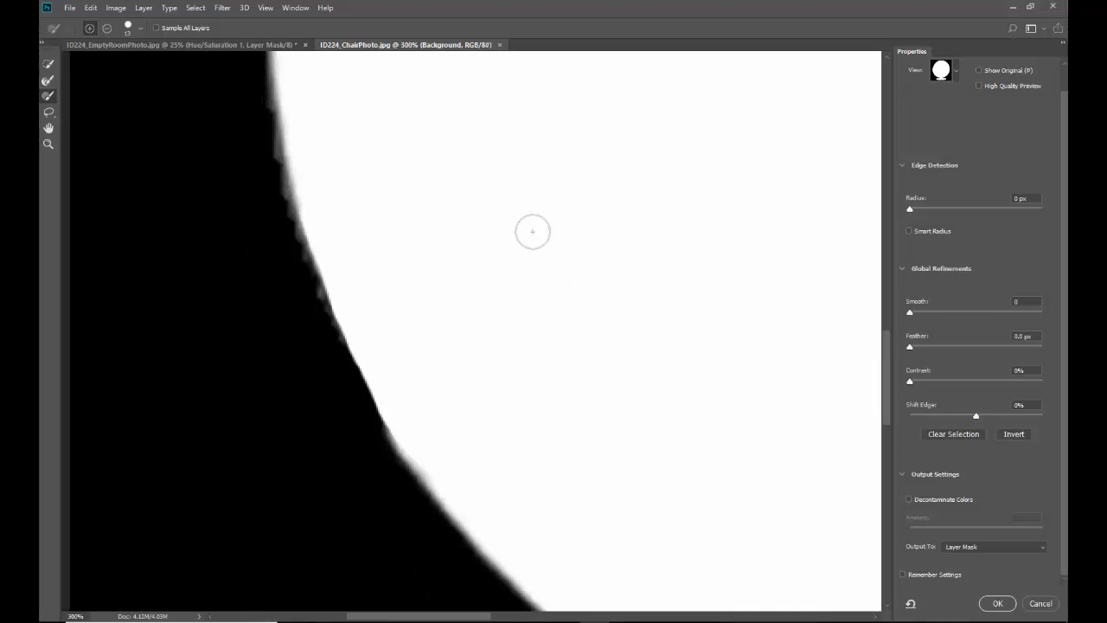
key("ctrl+0")
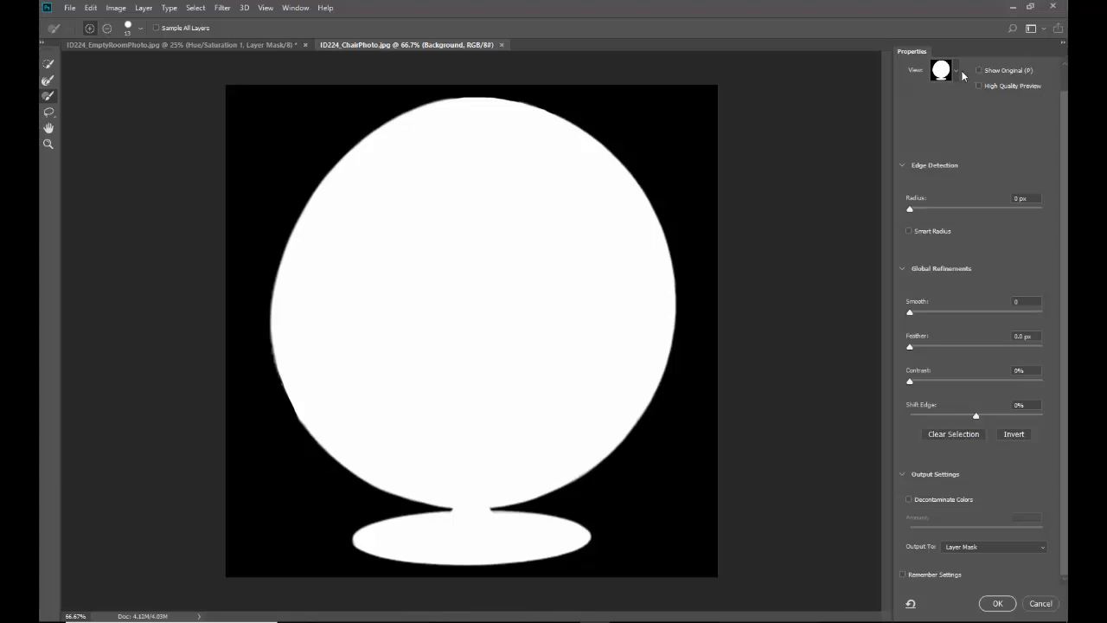
Set the view mode to On Black and refine the chair's left outline with the Refine Edge Brush at 27 px.
left_click(957, 69)
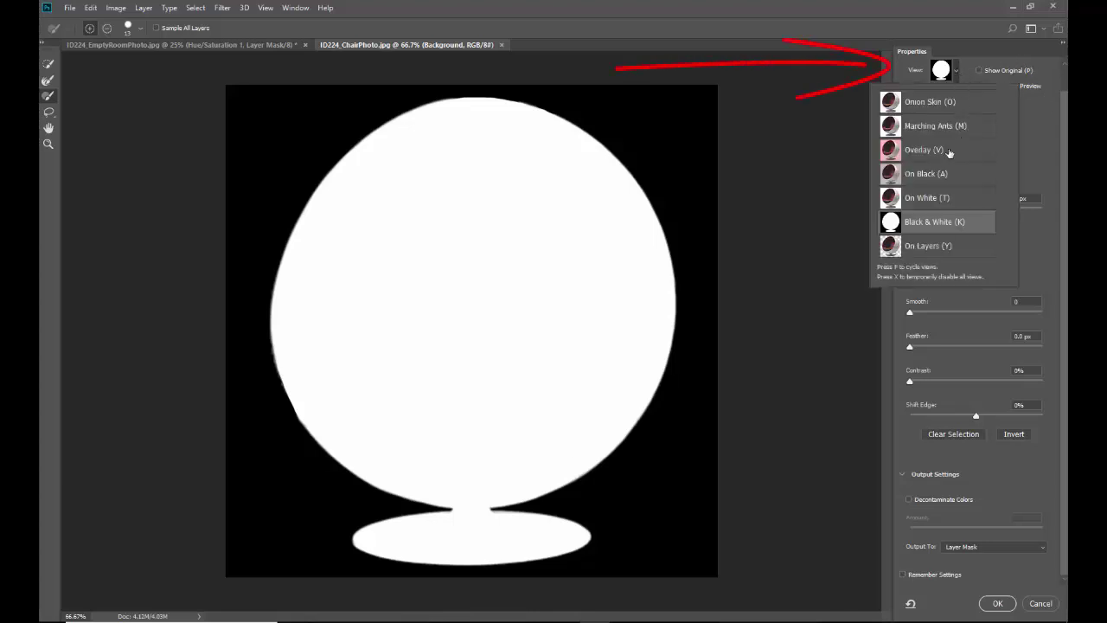
left_click(917, 174)
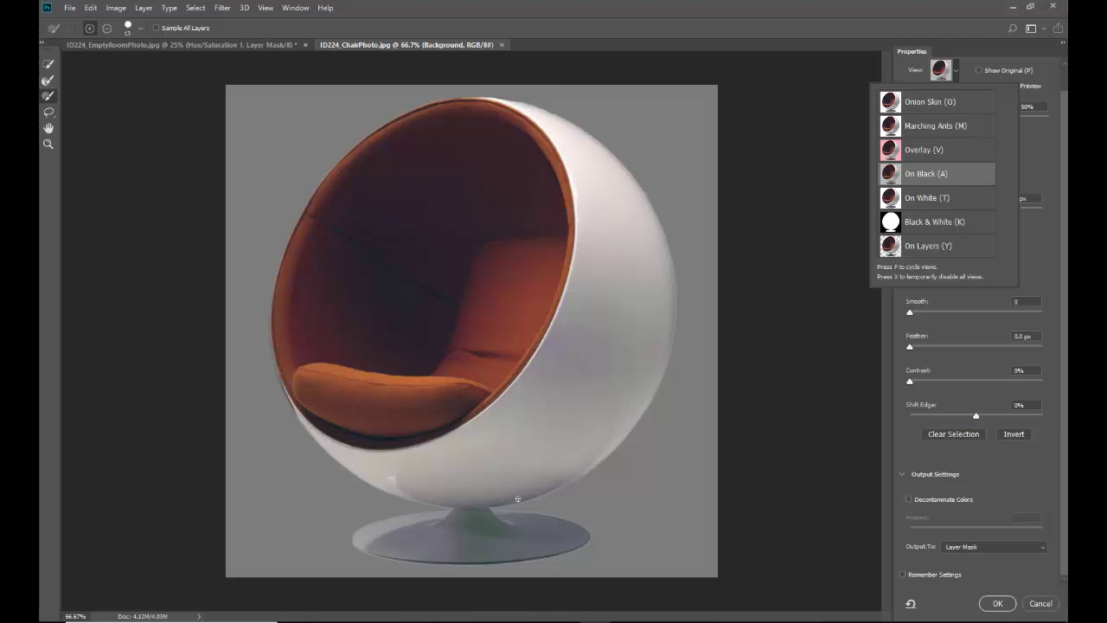
left_click(48, 82)
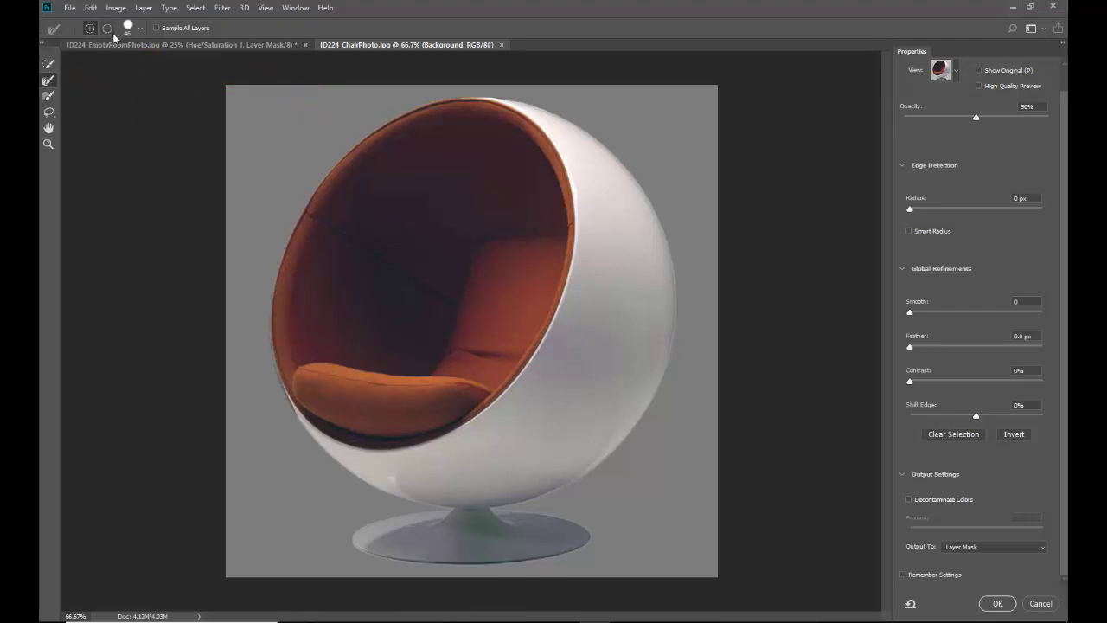
left_click(140, 29)
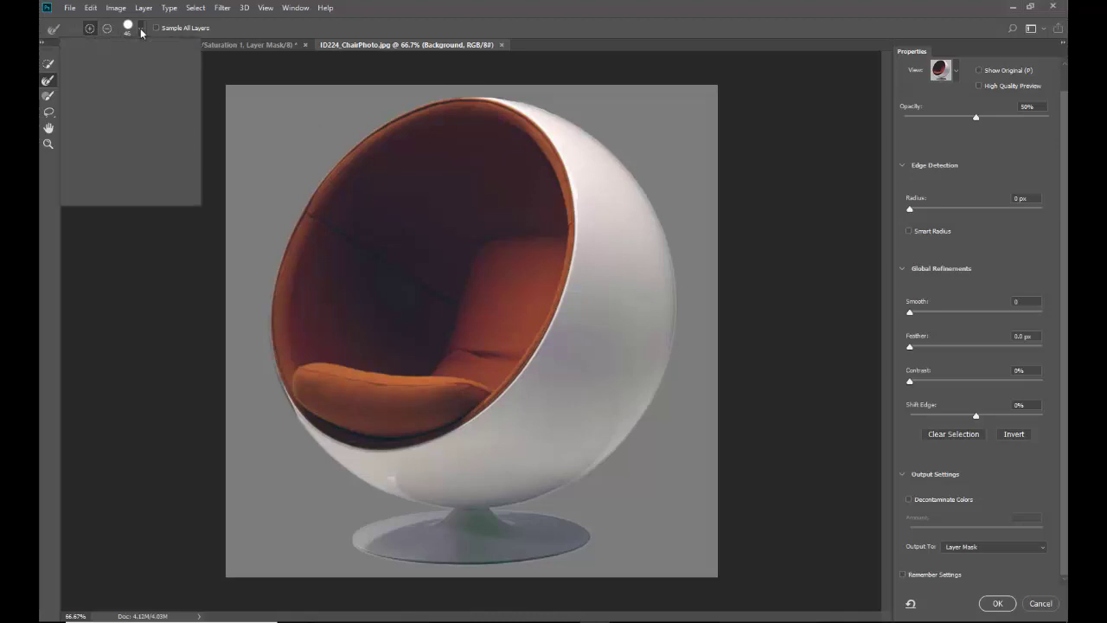
left_click_drag(97, 65, 92, 66)
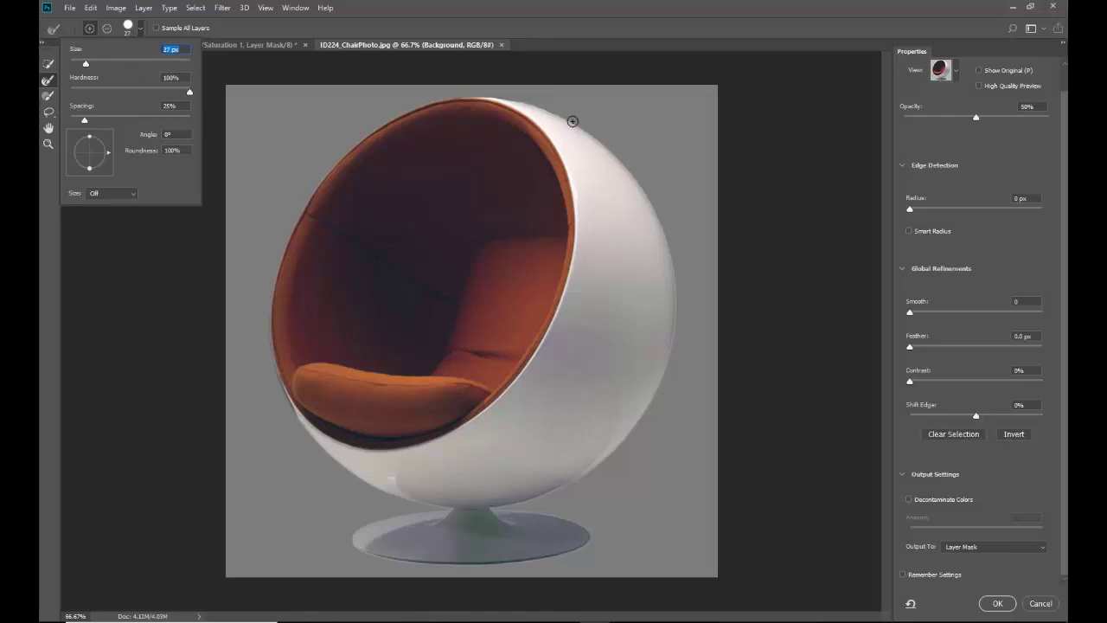
key("Return")
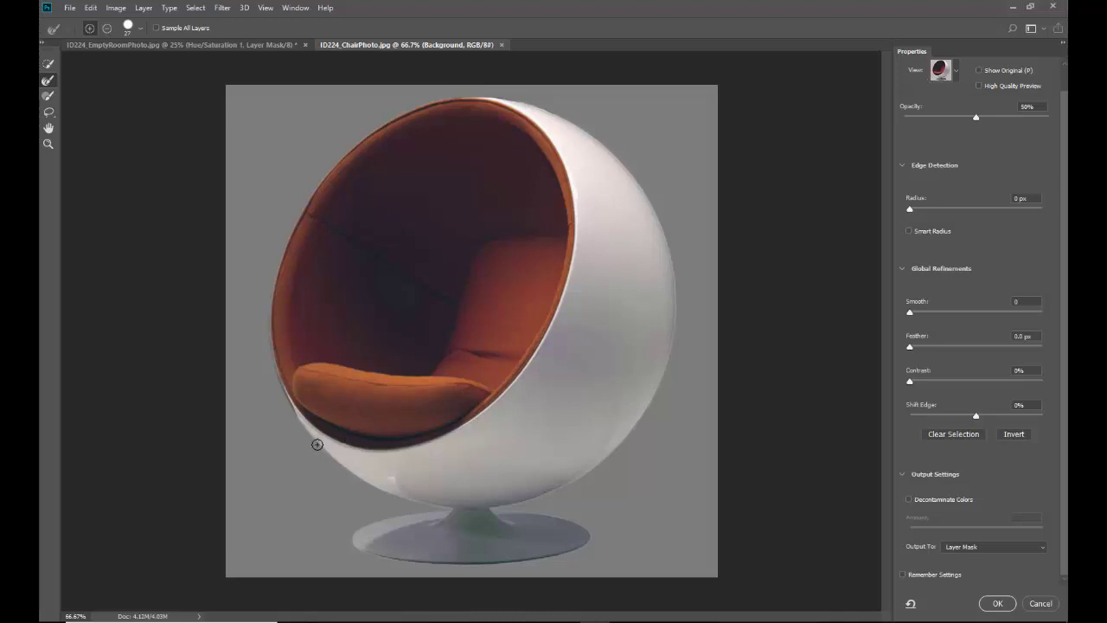
mouse_move(315, 440)
left_mouse_down()
mouse_move(274, 347)
mouse_move(271, 286)
mouse_move(272, 395)
mouse_move(316, 431)
left_mouse_up()
left_click_drag(271, 339, 278, 324)
Set the view mode to On Layers and output the Select and Mask result as a Layer Mask.
left_click(957, 72)
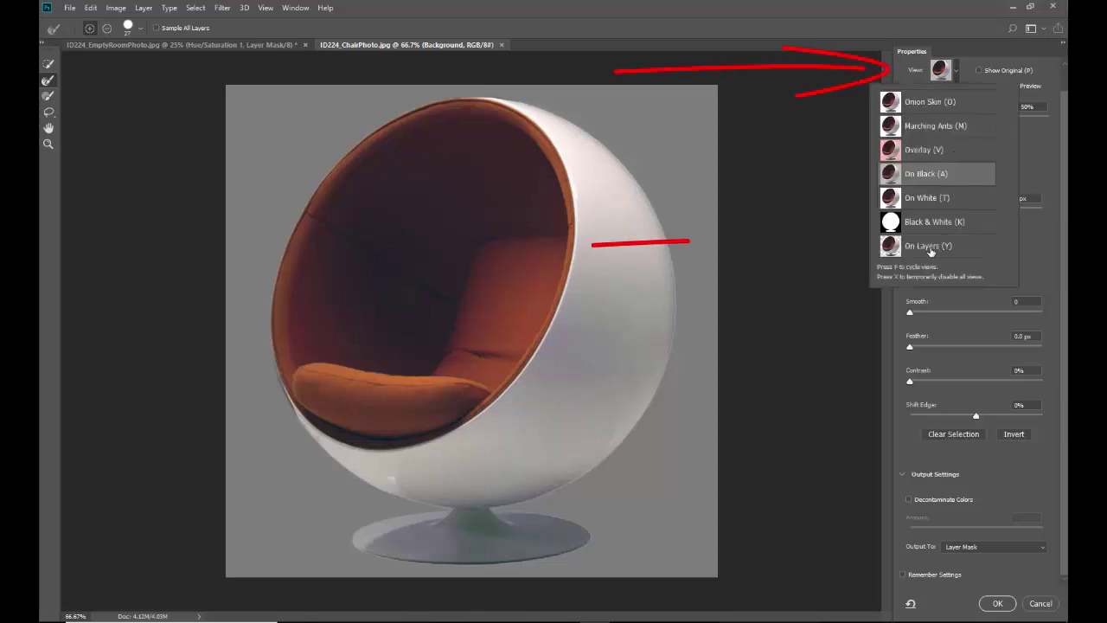
left_click(931, 248)
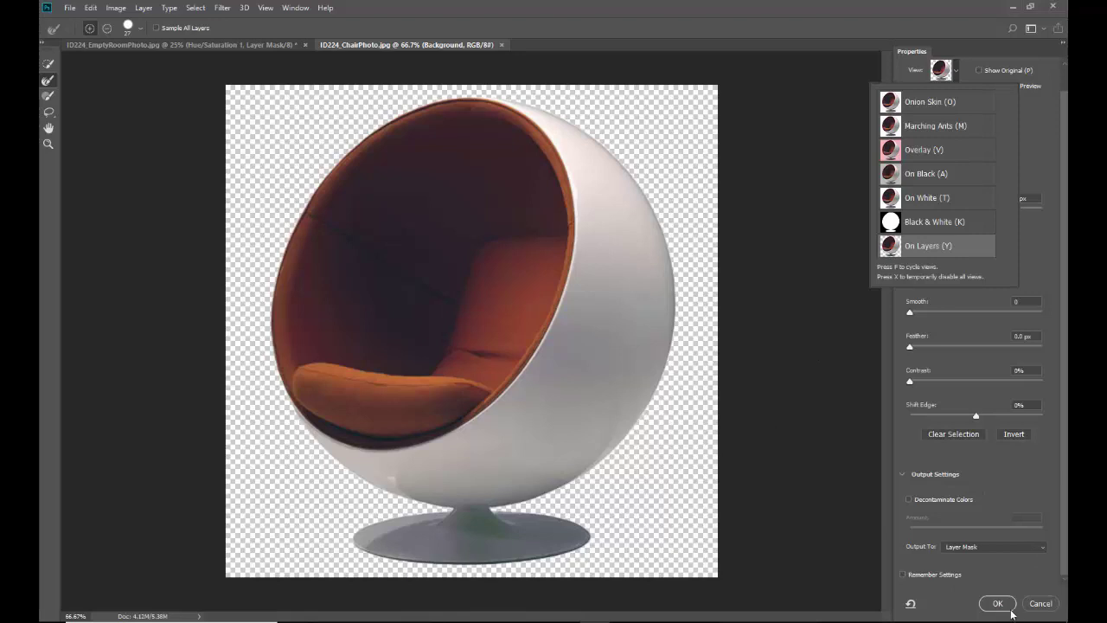
left_click(904, 476)
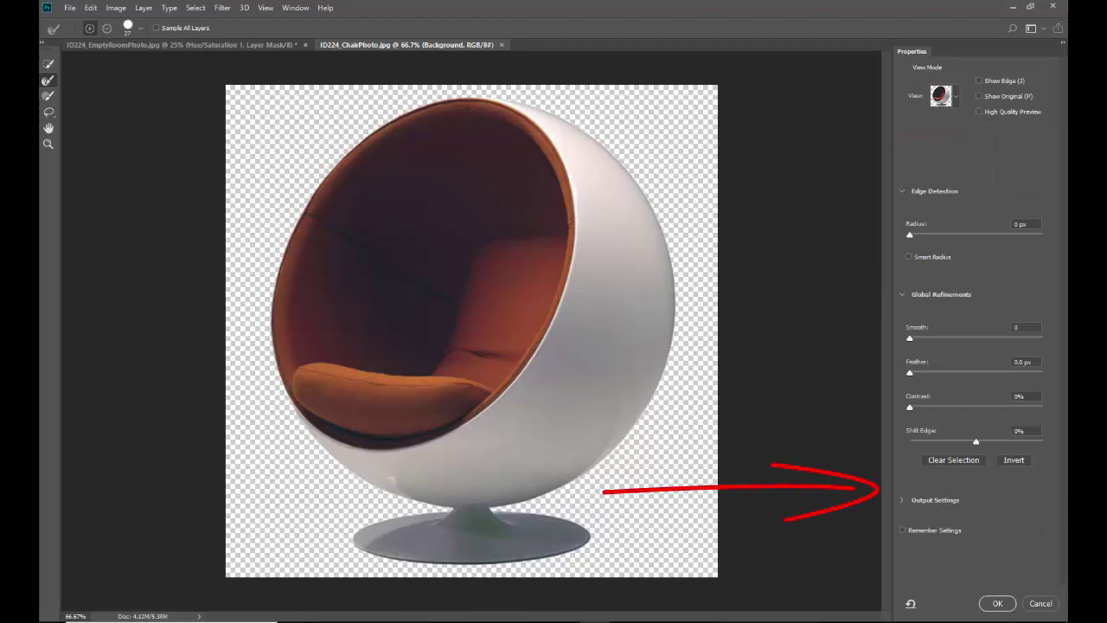
left_click(902, 501)
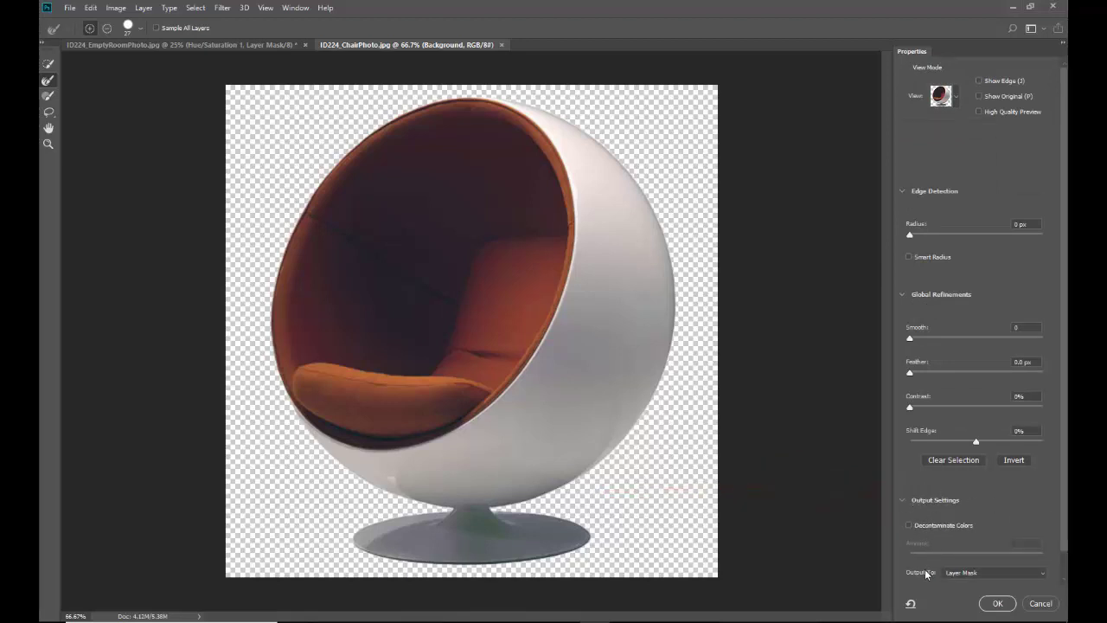
scroll(931, 570, "down", 1)
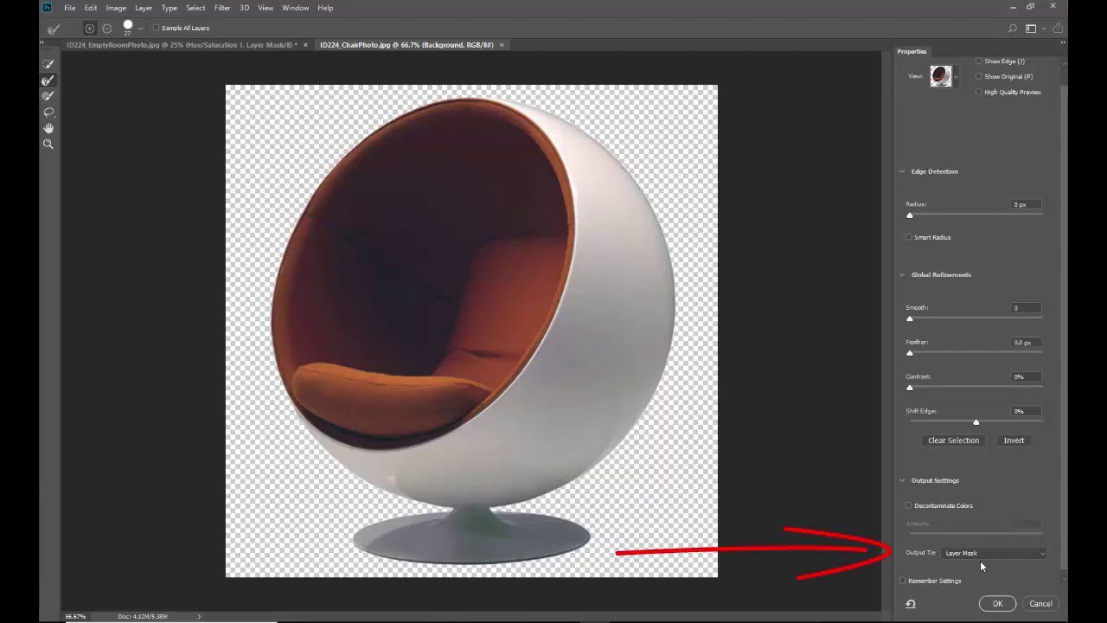
left_click(1042, 555)
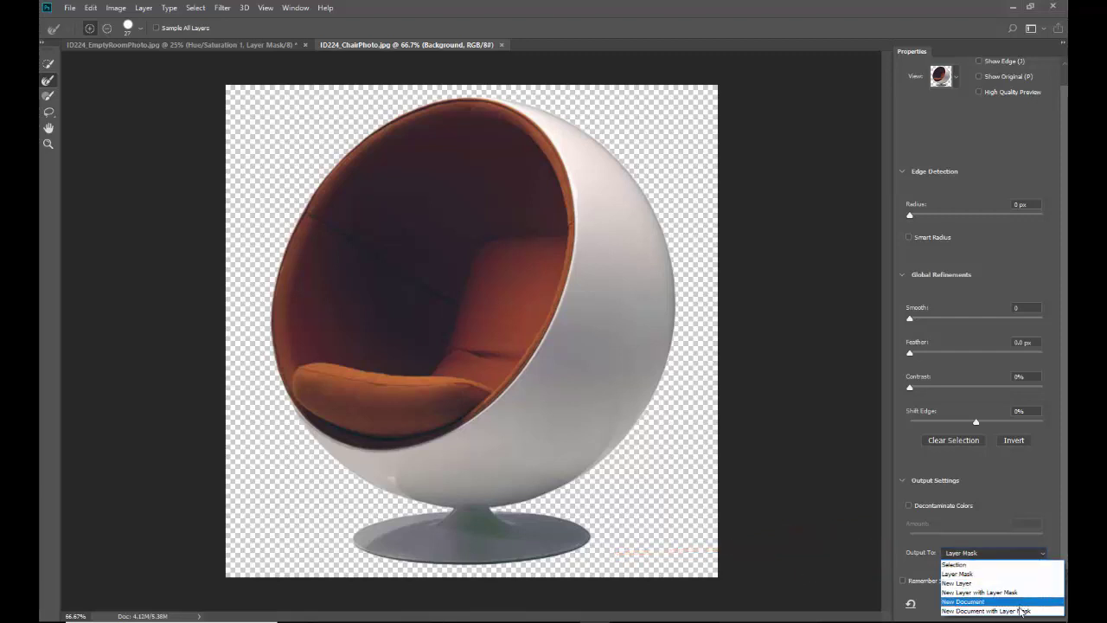
left_click(908, 567)
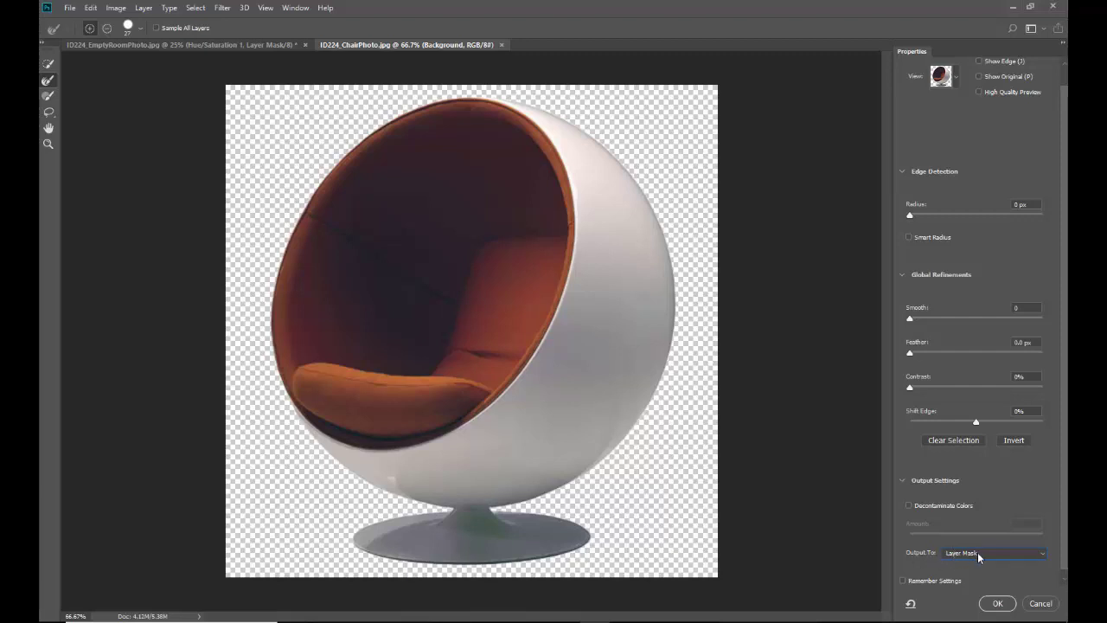
left_click(999, 604)
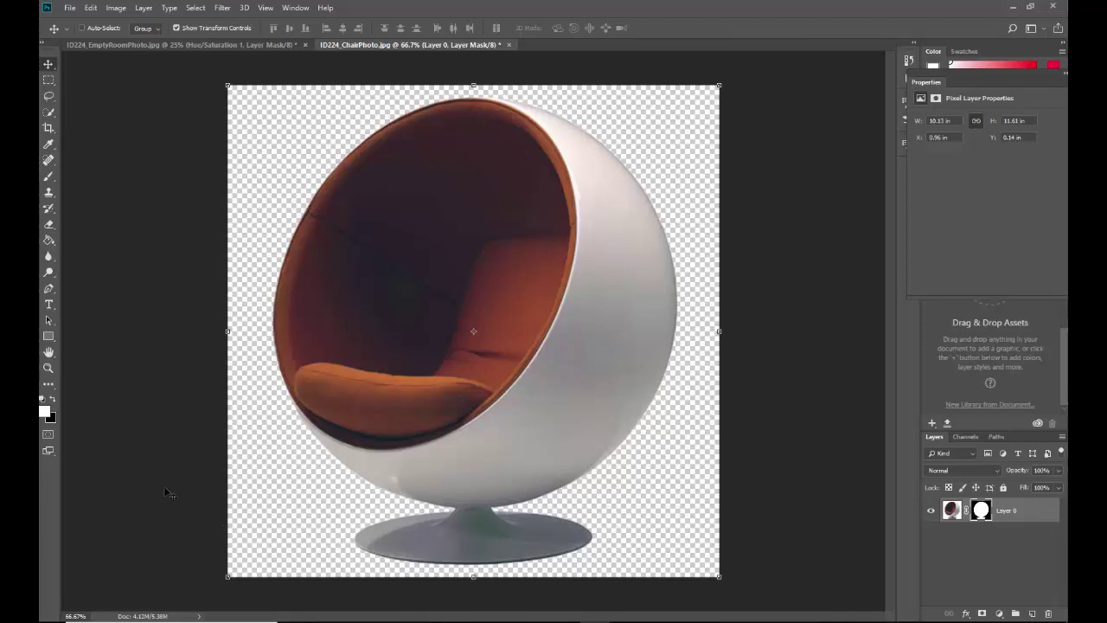
Copy the cut-out chair from its floated document onto the room's carpet beside the closet doorway, and redock the chair document.
left_click_drag(353, 49, 569, 217)
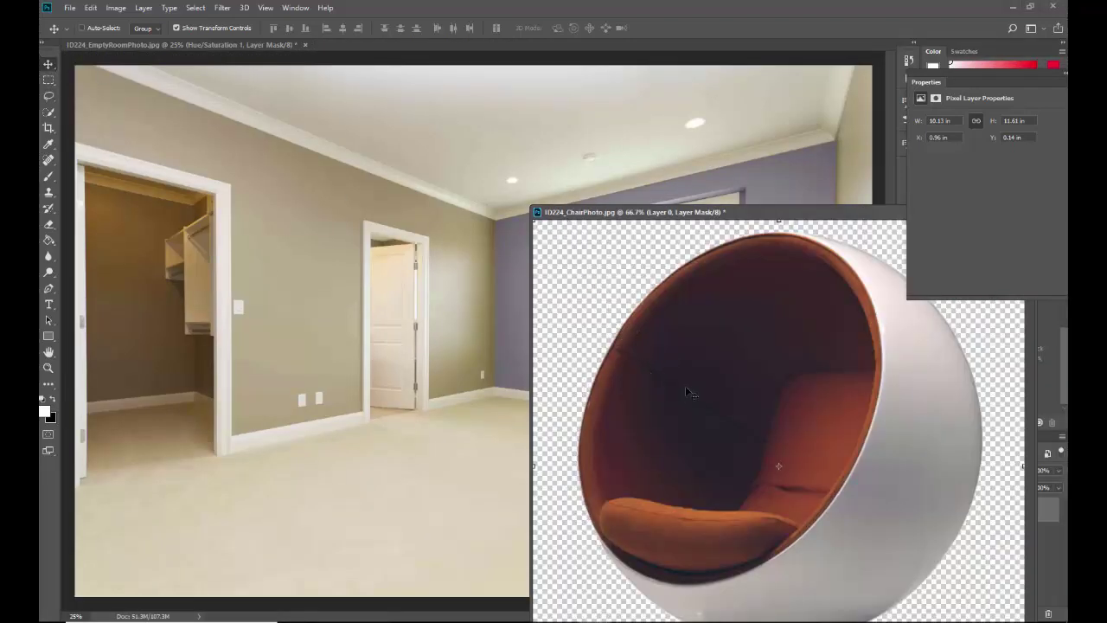
left_click_drag(681, 374, 305, 265)
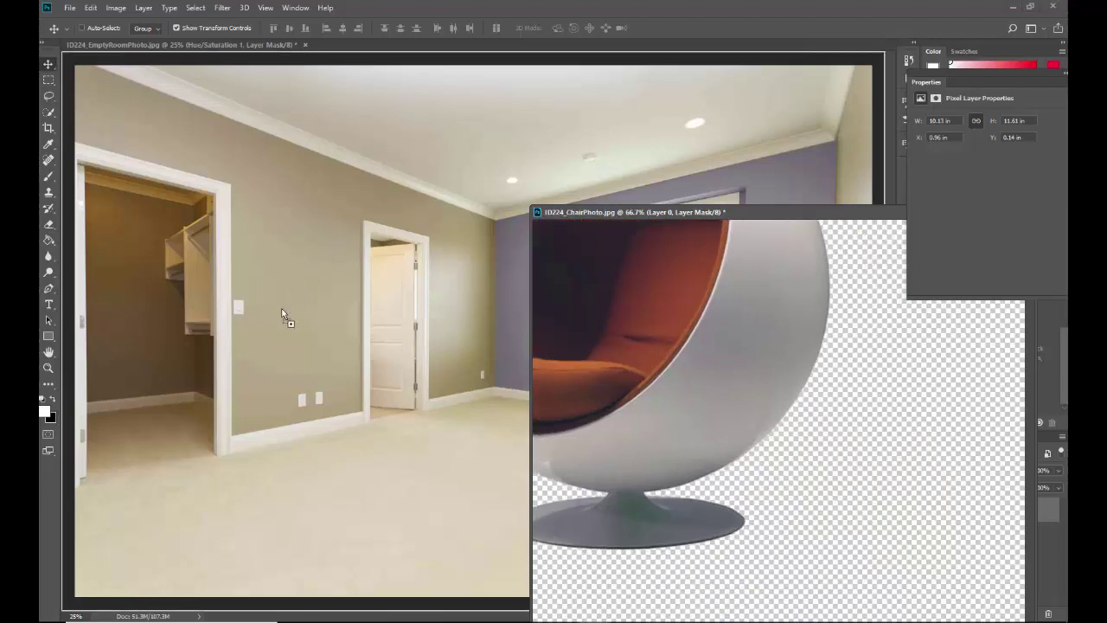
left_click_drag(282, 315, 296, 320)
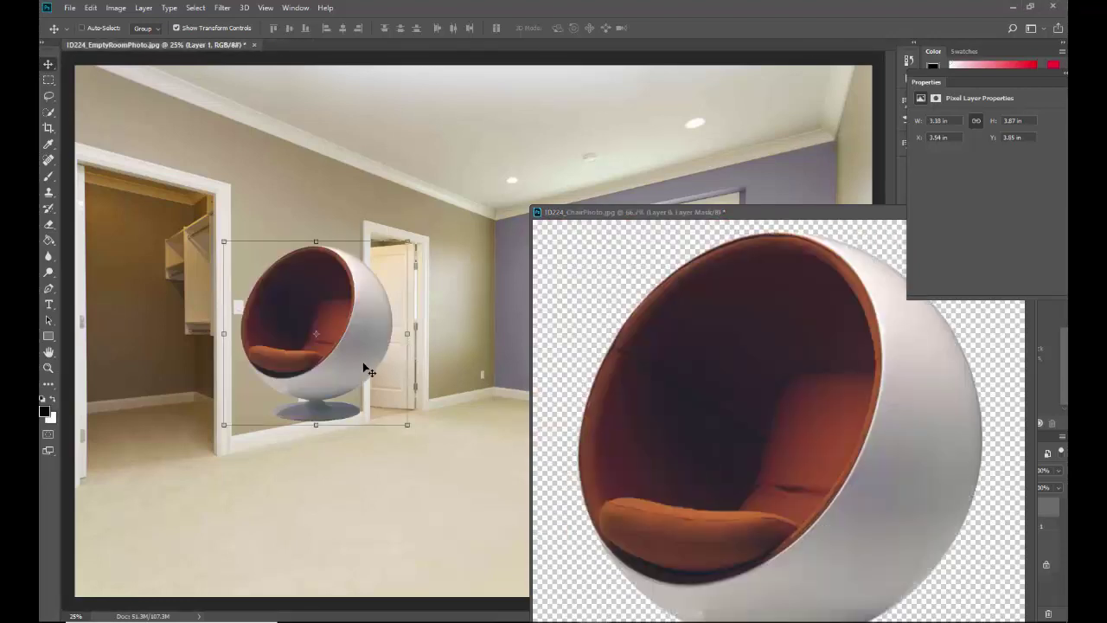
left_click_drag(368, 371, 390, 439)
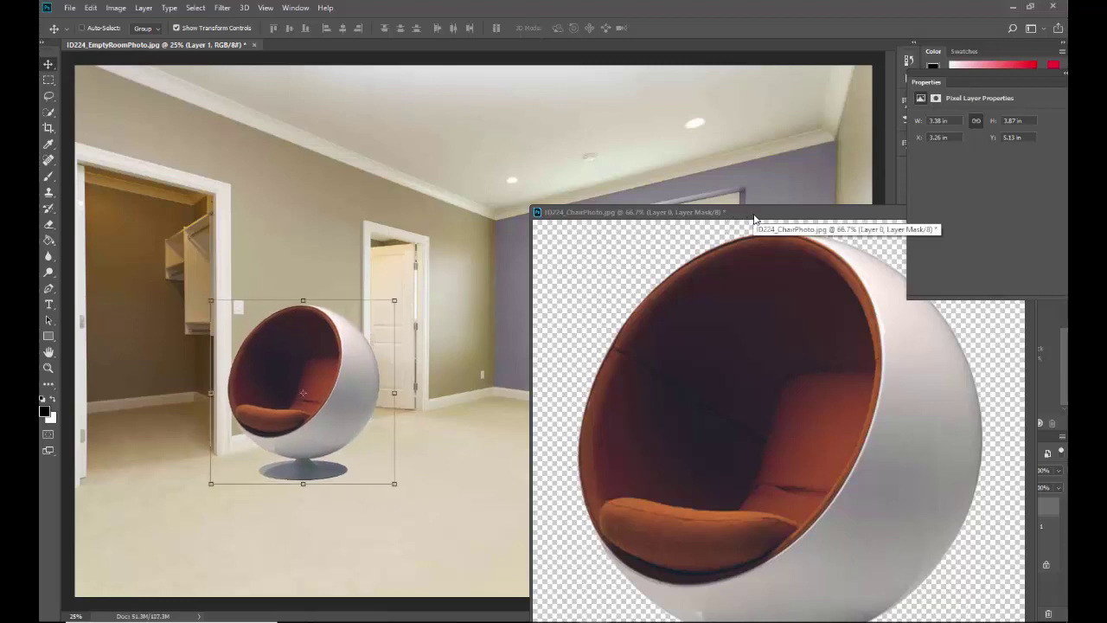
left_click_drag(755, 219, 558, 52)
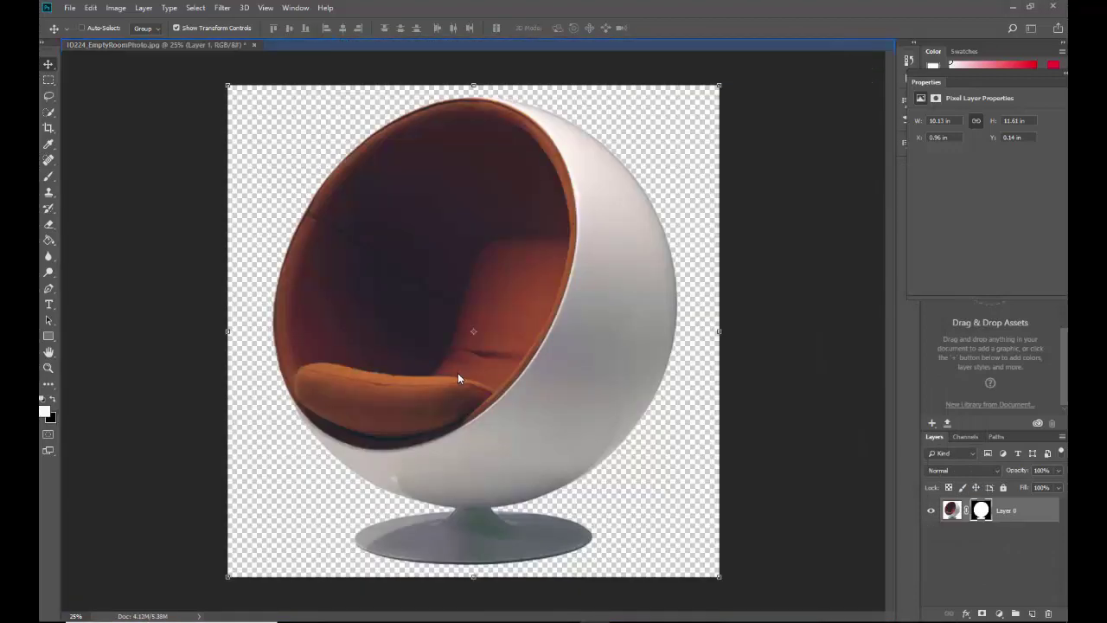
Move the chair in the room document across the carpet so it stands in front of the window.
left_click(173, 43)
left_click_drag(353, 413, 564, 446)
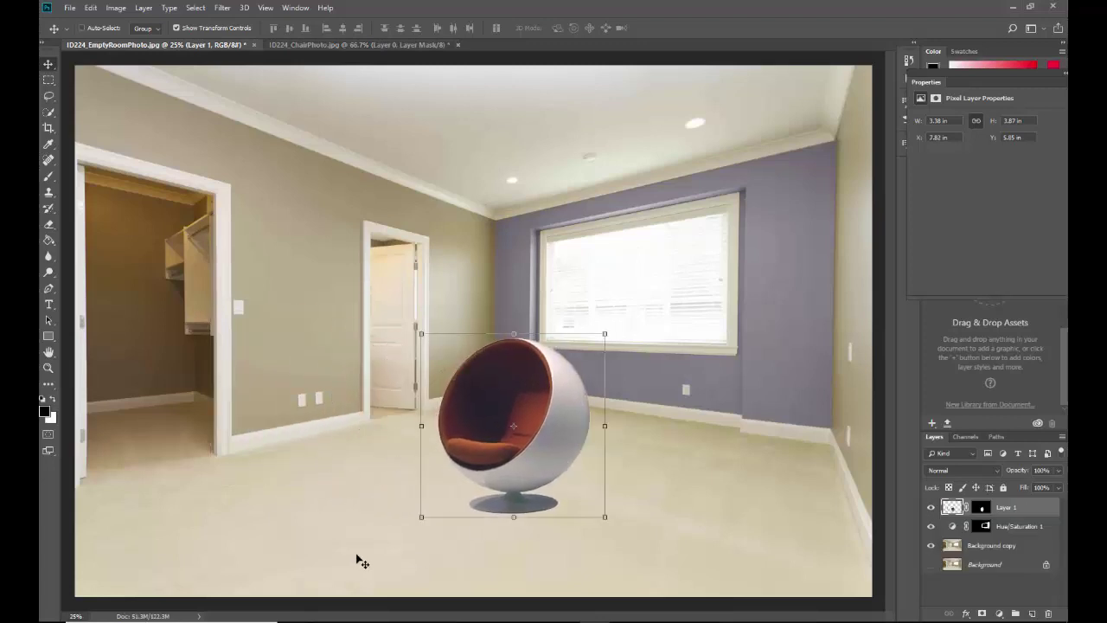
left_click_drag(547, 486, 562, 436)
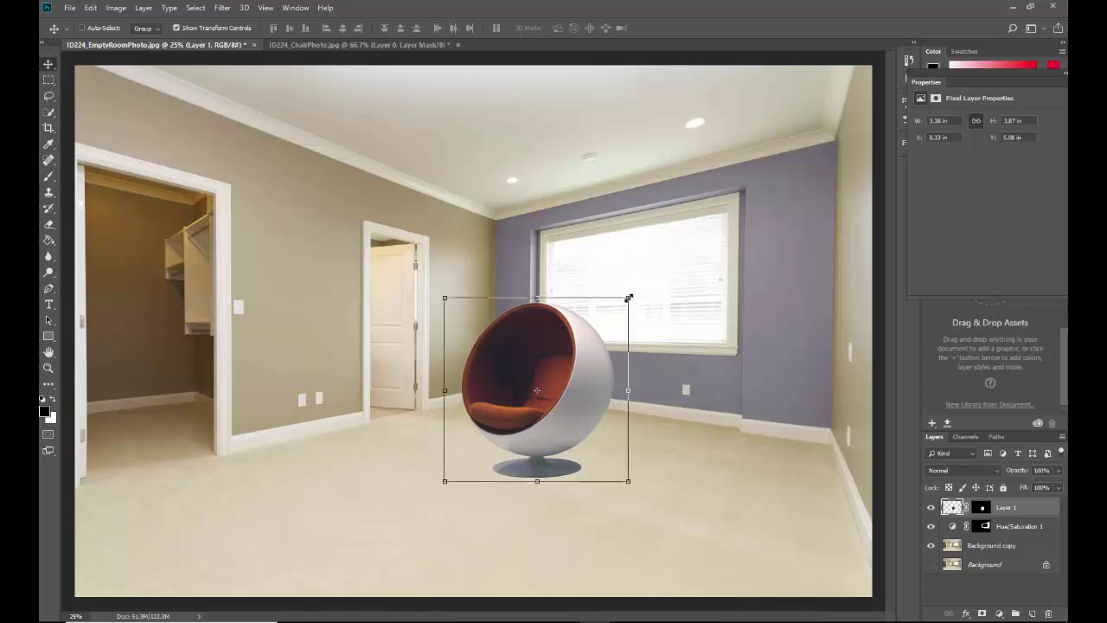
Size the chair to 3.38 by 3.87 in and place it on the carpet in the corner at the blue wall's right end.
left_click_drag(628, 297, 604, 297)
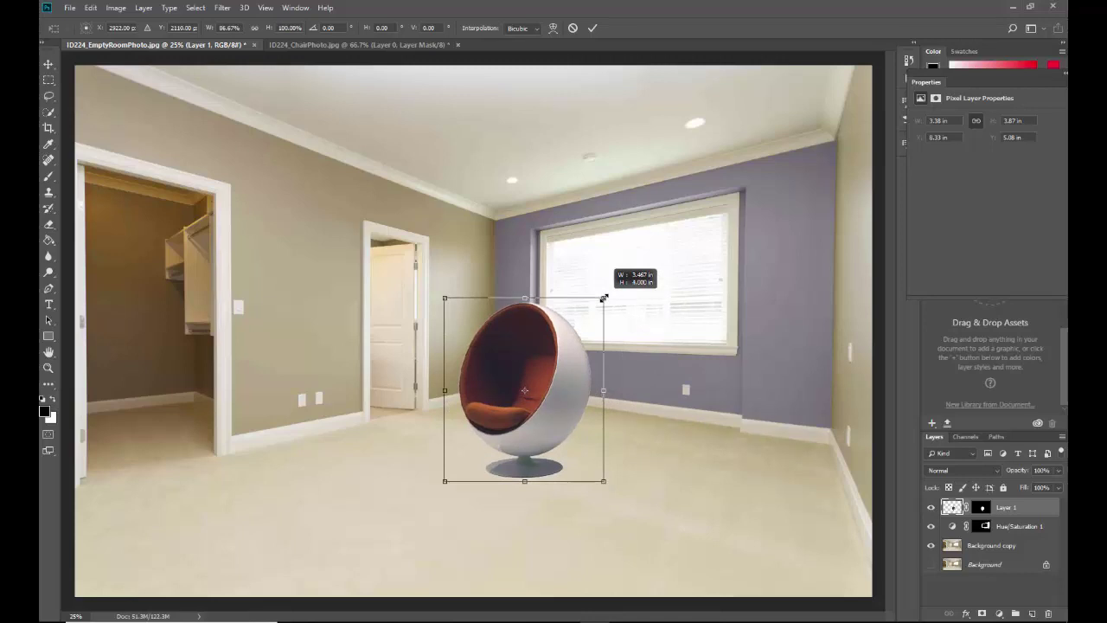
left_click_drag(604, 297, 618, 358)
left_click_drag(539, 434, 768, 441)
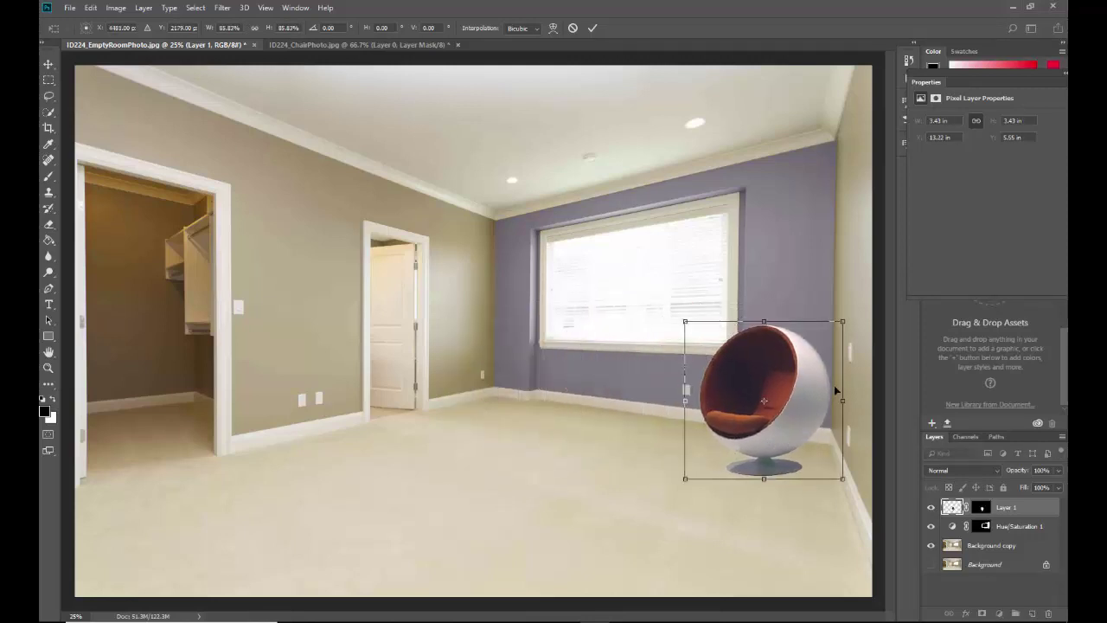
left_click_drag(842, 321, 851, 313)
left_click_drag(784, 424, 774, 420)
key("Return")
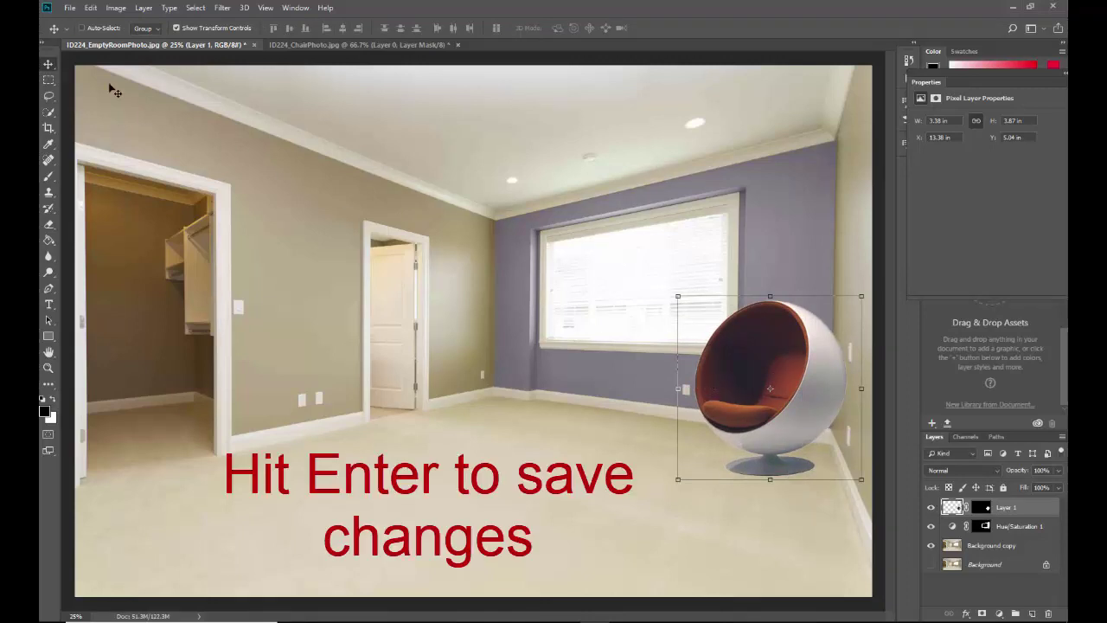
mouse_move(806, 418)
left_mouse_down()
mouse_move(685, 428)
mouse_move(795, 406)
mouse_move(803, 421)
left_mouse_up()
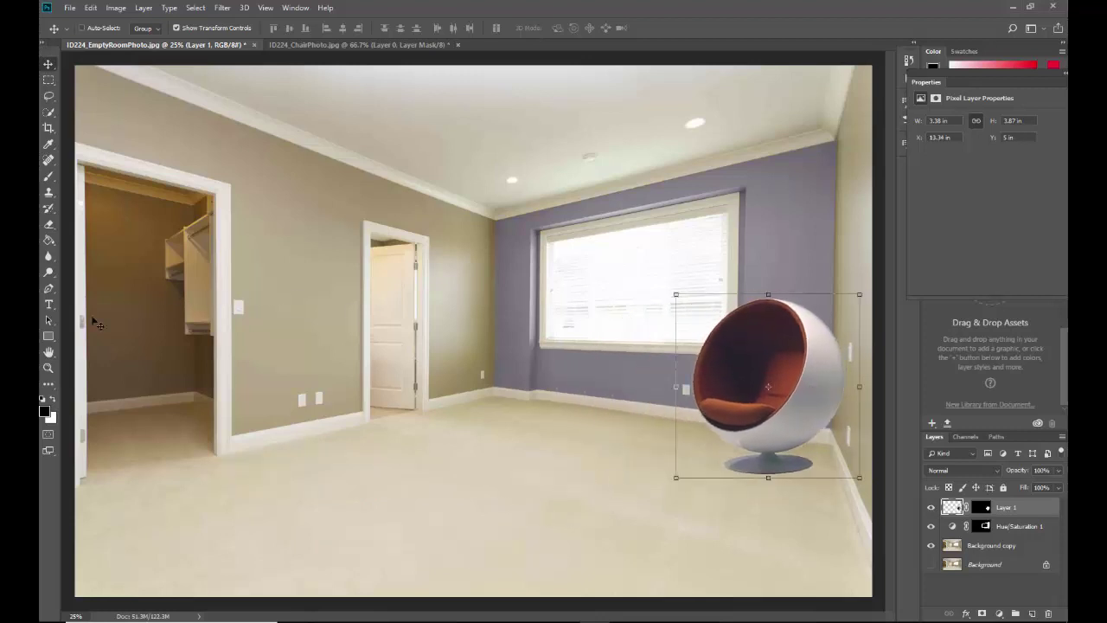
Switch to the Path Selection tool and rename Layer 1 as Chair.
left_click(47, 322)
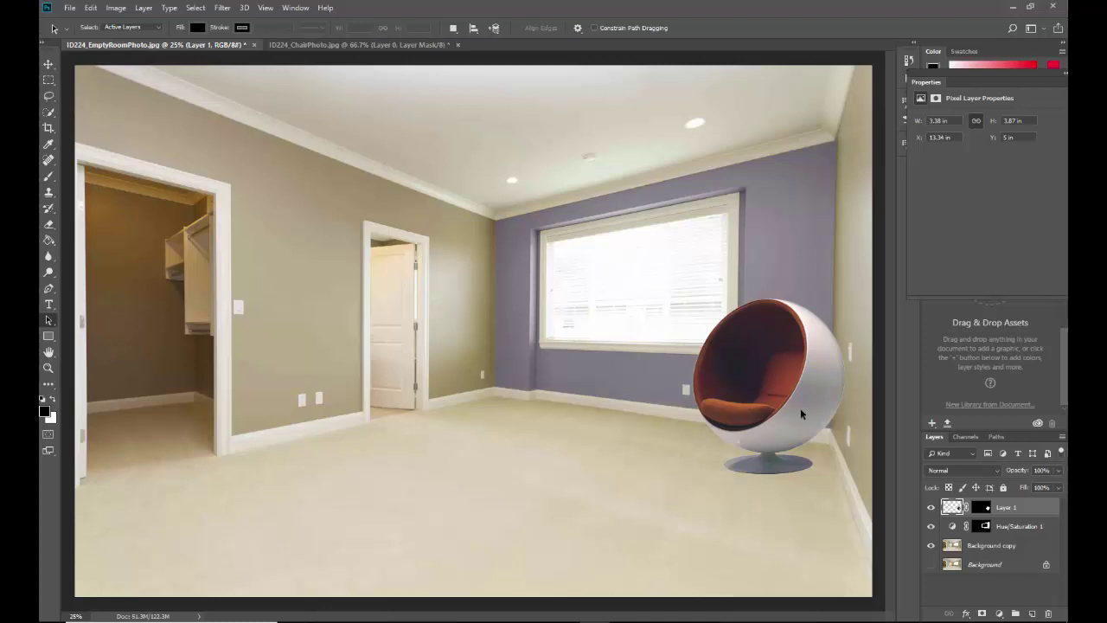
double_click(1005, 512)
type("Chair")
key("Return")
left_click(988, 597)
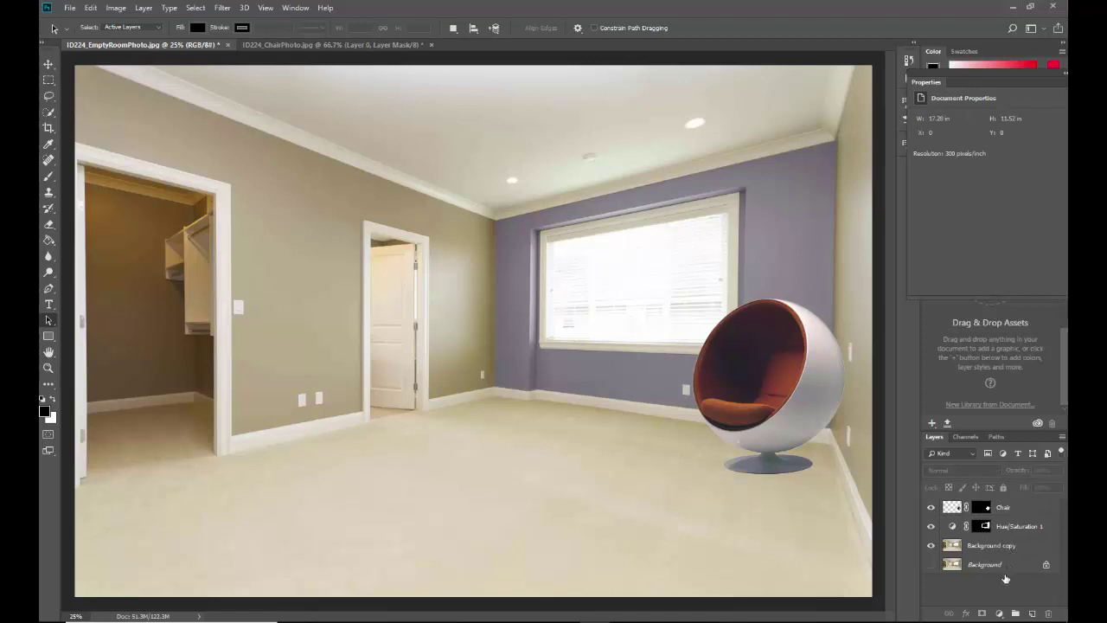
Rename the Hue/Saturation 1 adjustment layer as Painted Wall.
left_click(1017, 528)
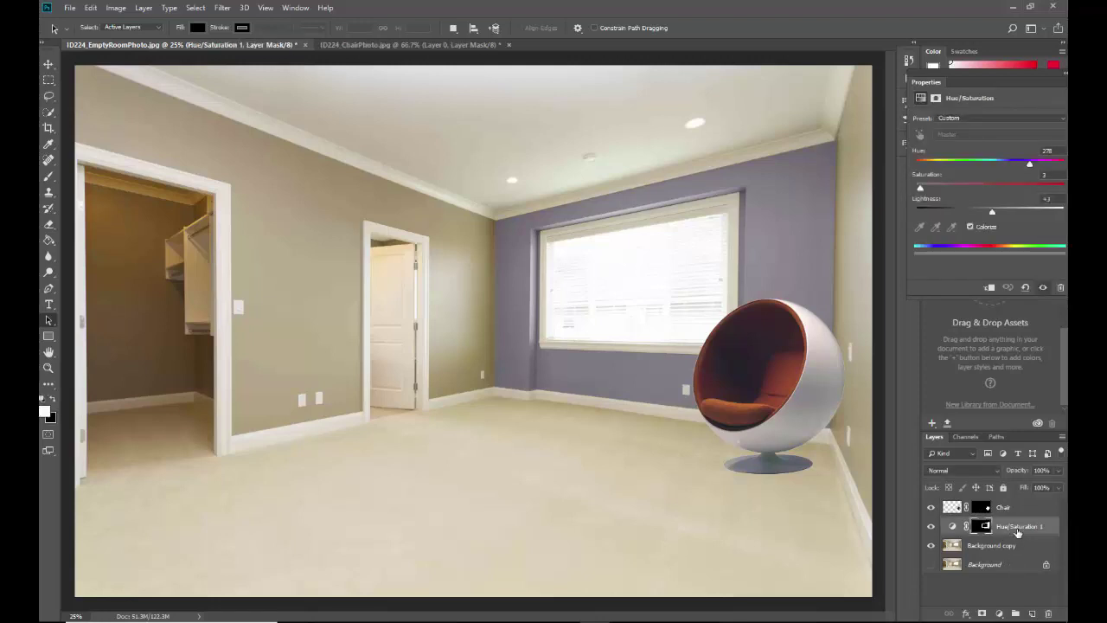
double_click(1025, 527)
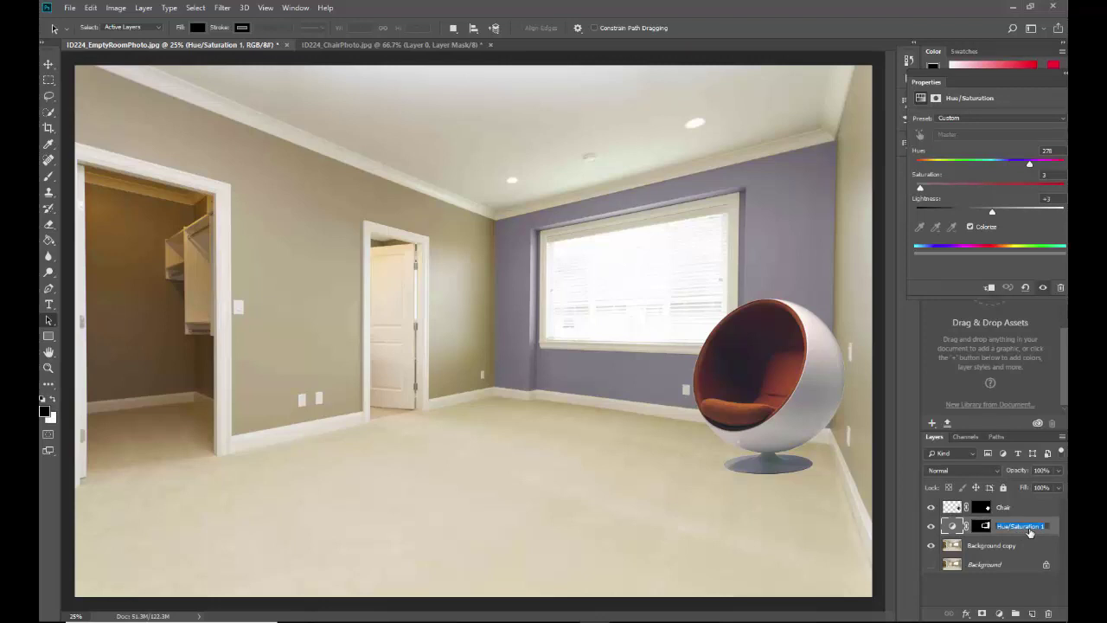
type("Painted Wall")
key("Return")
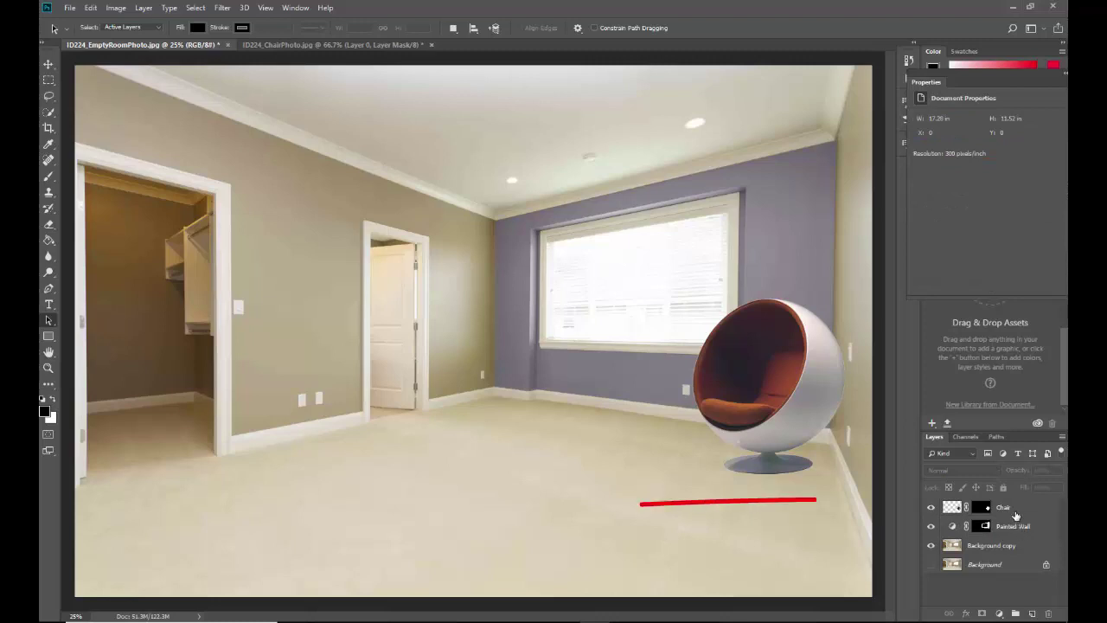
Apply a Brightness/Contrast adjustment to the Chair layer with brightness -20 and contrast -24.
key("alt+bracketright")
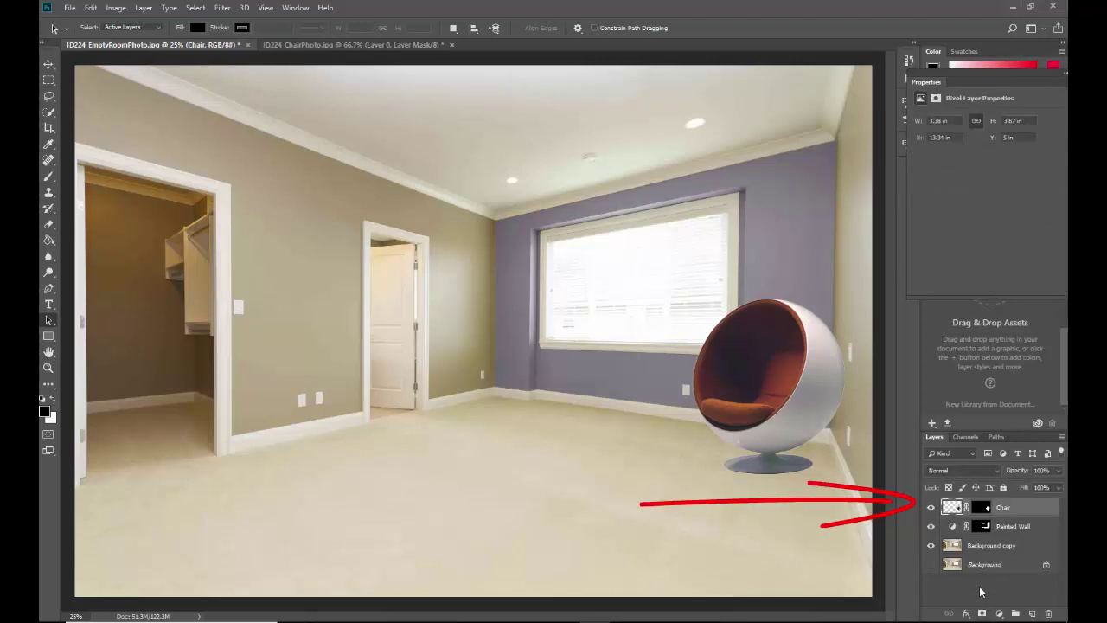
left_click(120, 10)
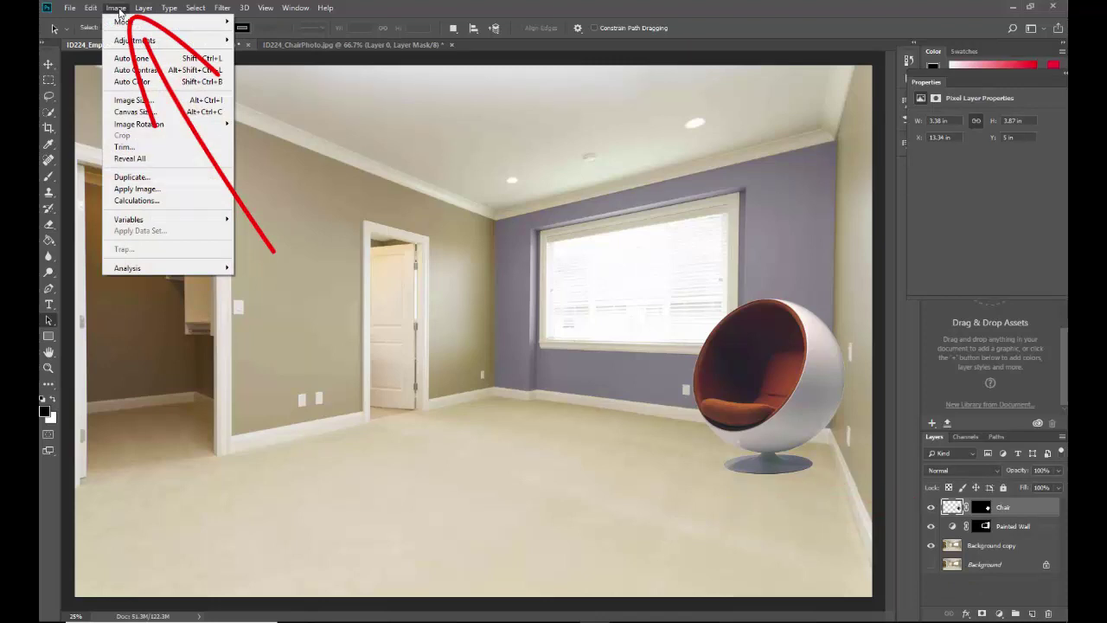
mouse_move(128, 44)
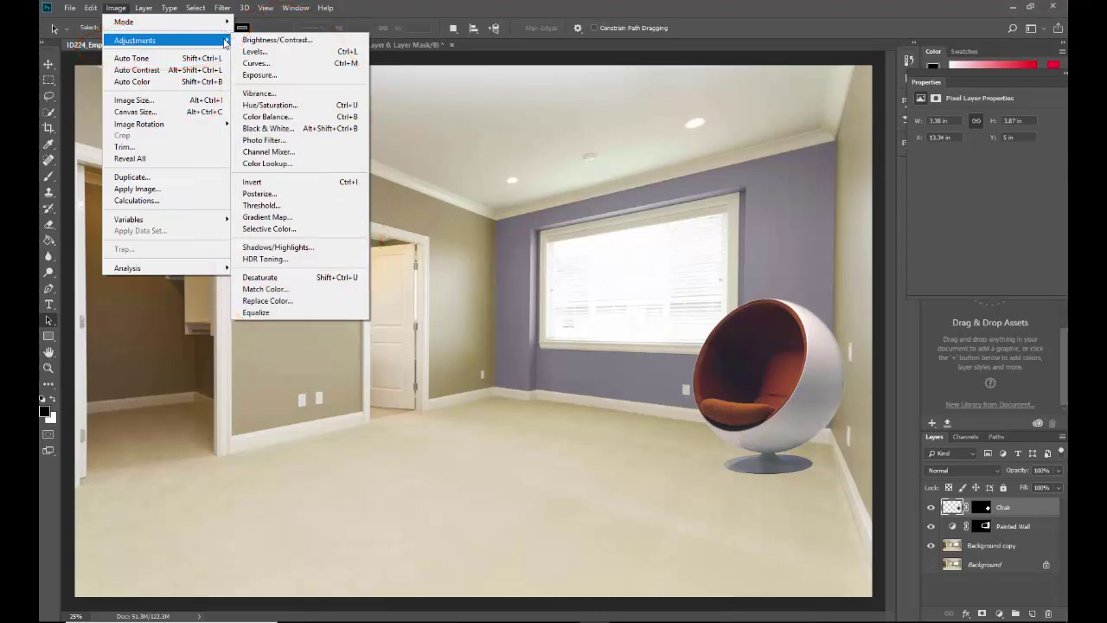
left_click(266, 41)
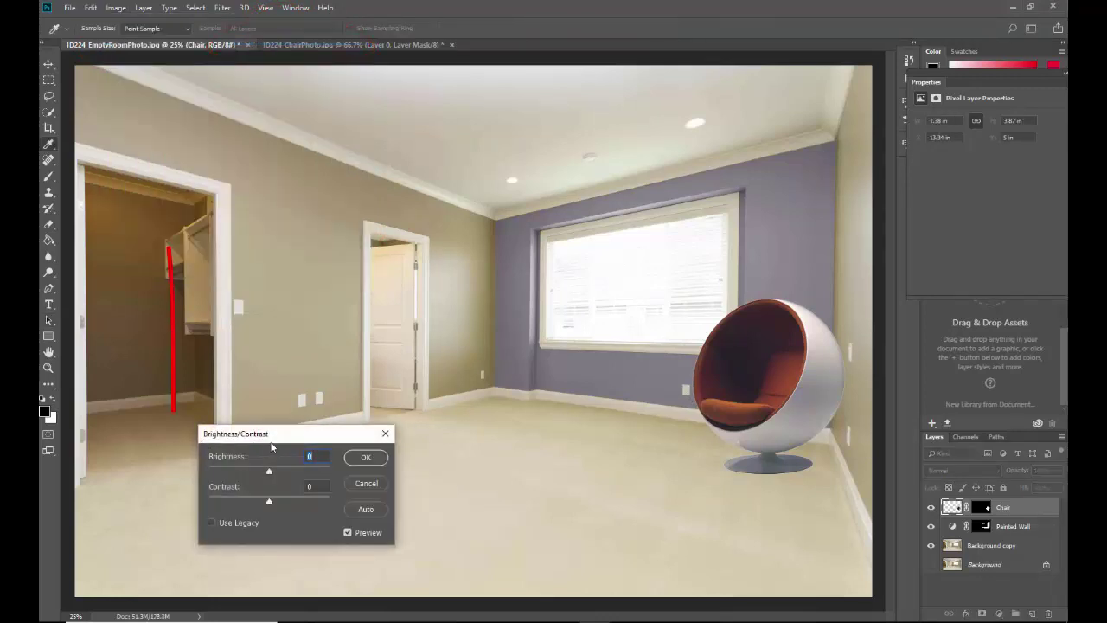
mouse_move(275, 433)
left_mouse_down()
mouse_move(279, 309)
mouse_move(302, 288)
mouse_move(263, 295)
mouse_move(274, 295)
mouse_move(277, 331)
mouse_move(327, 331)
mouse_move(199, 337)
mouse_move(268, 333)
left_mouse_up()
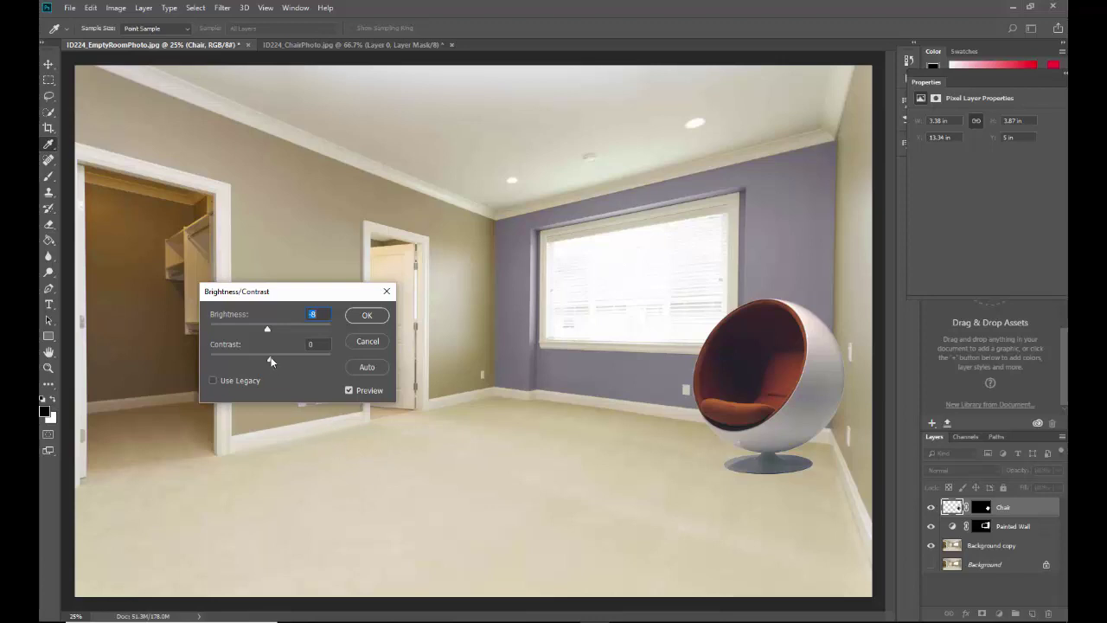
left_click(270, 360)
left_click_drag(273, 357, 330, 365)
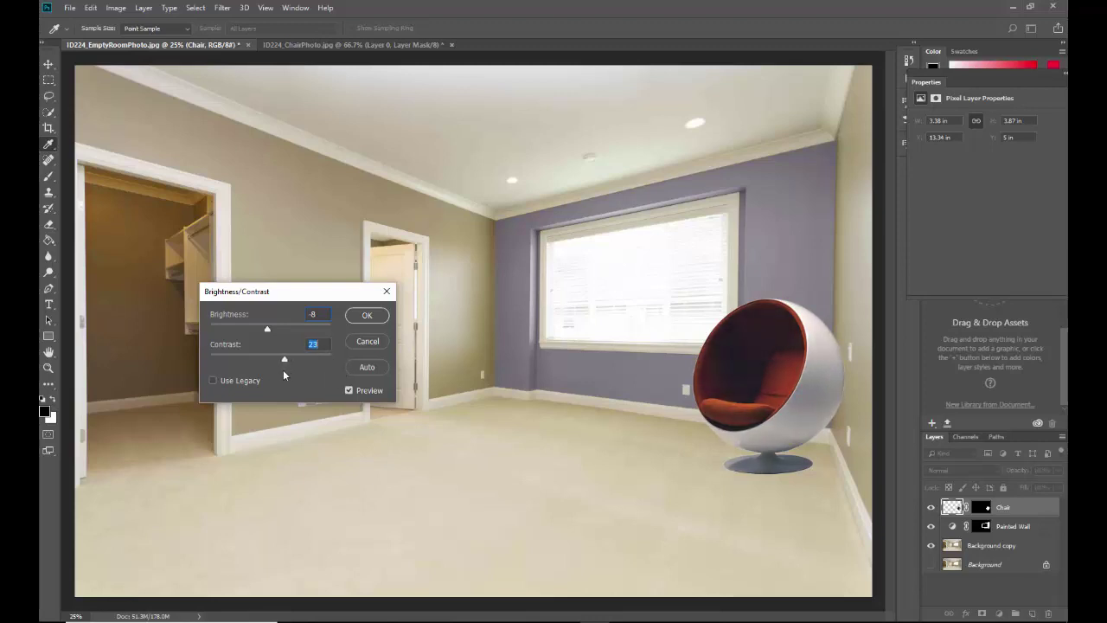
left_click_drag(284, 374, 245, 363)
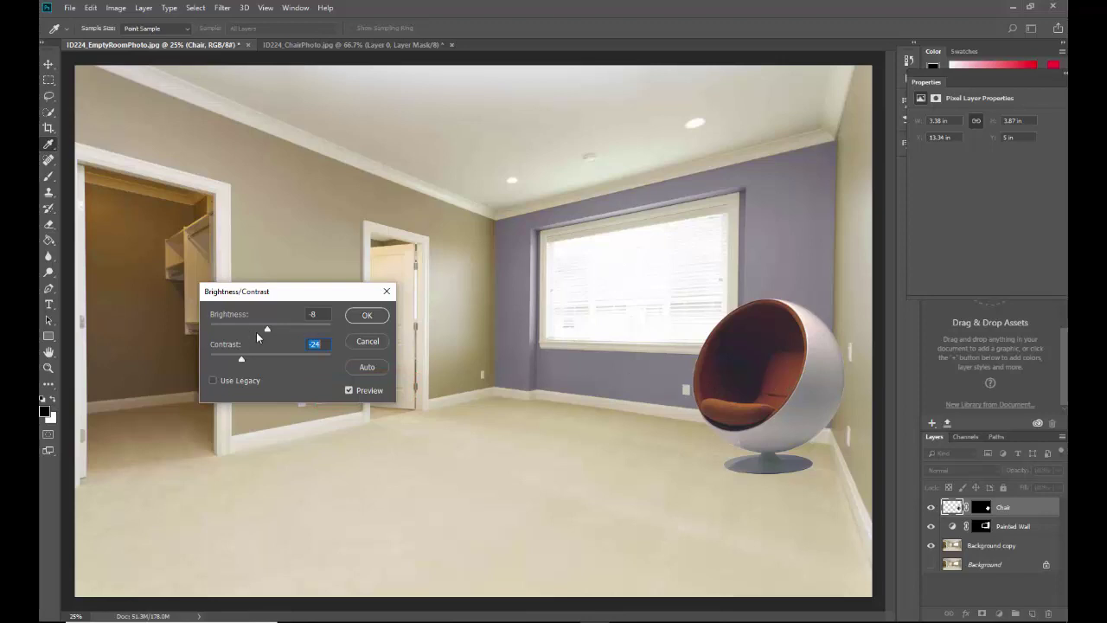
left_click_drag(268, 330, 263, 333)
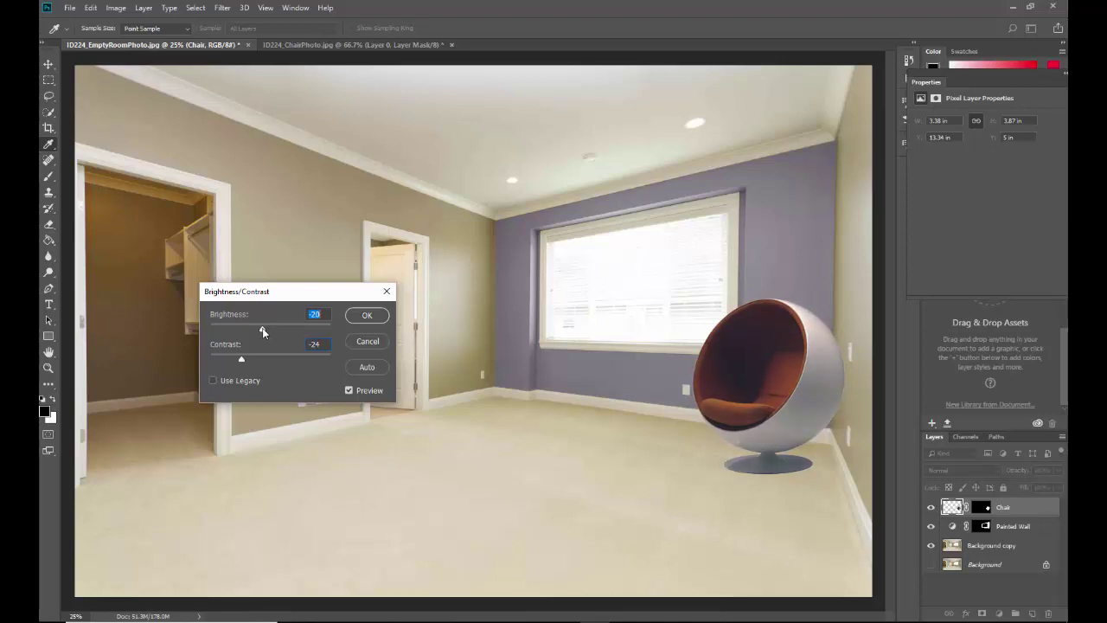
left_click(373, 318)
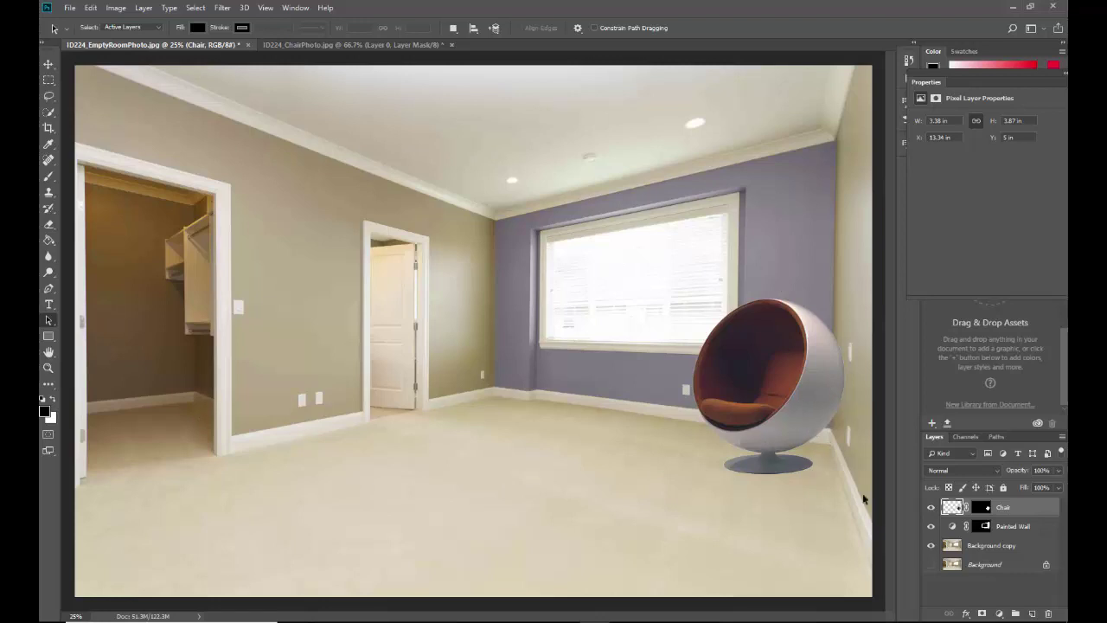
Apply a second Brightness/Contrast adjustment to the Chair layer with brightness 15 and contrast 0.
left_click(122, 10)
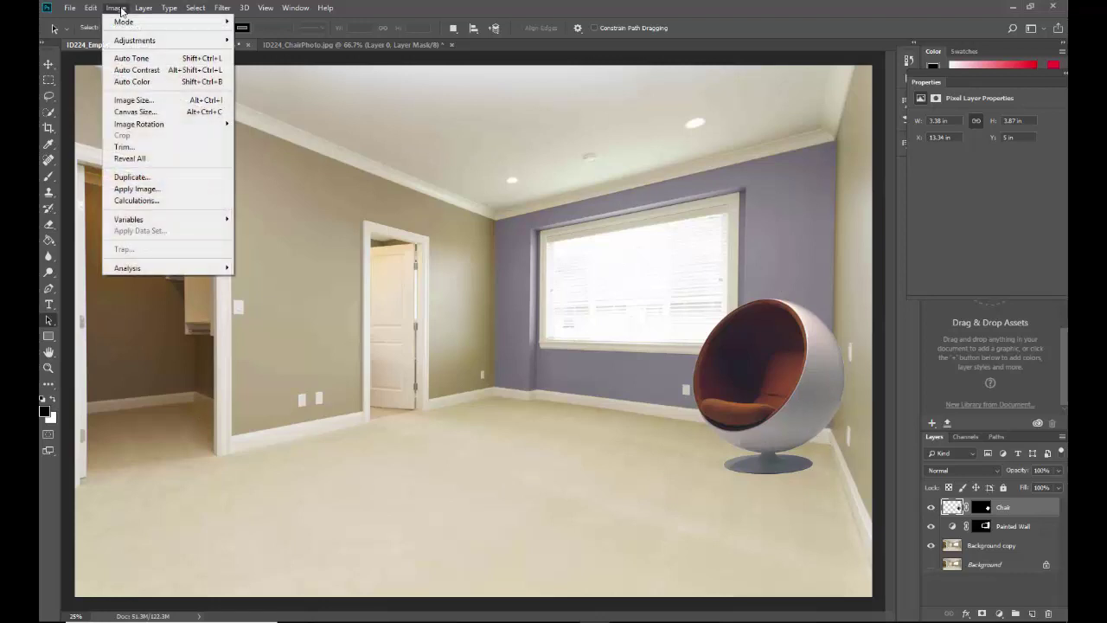
mouse_move(137, 41)
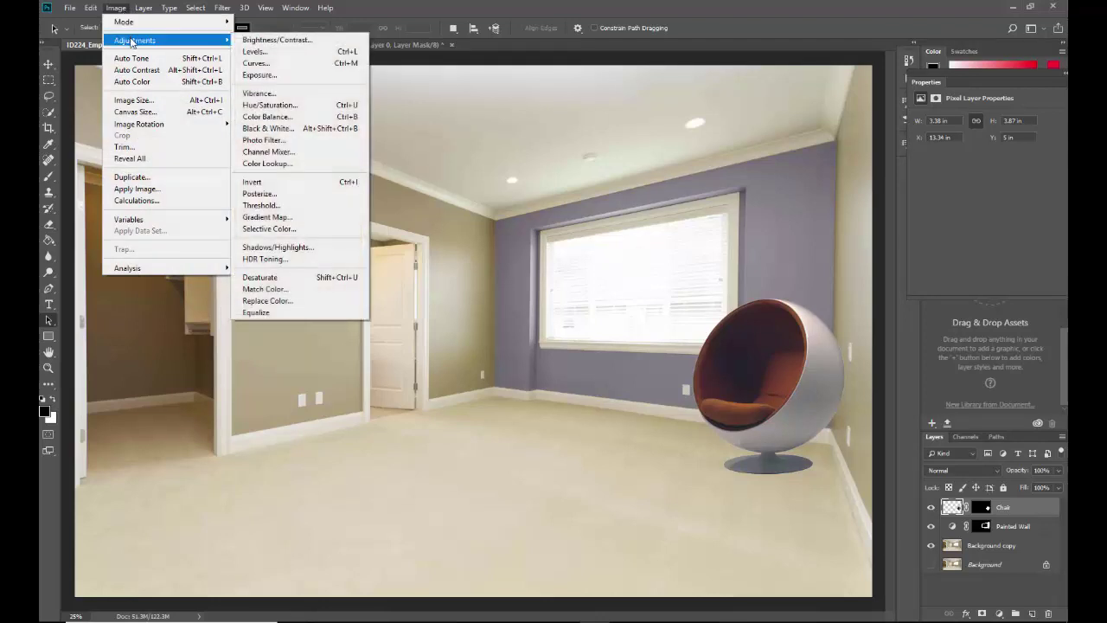
left_click(277, 40)
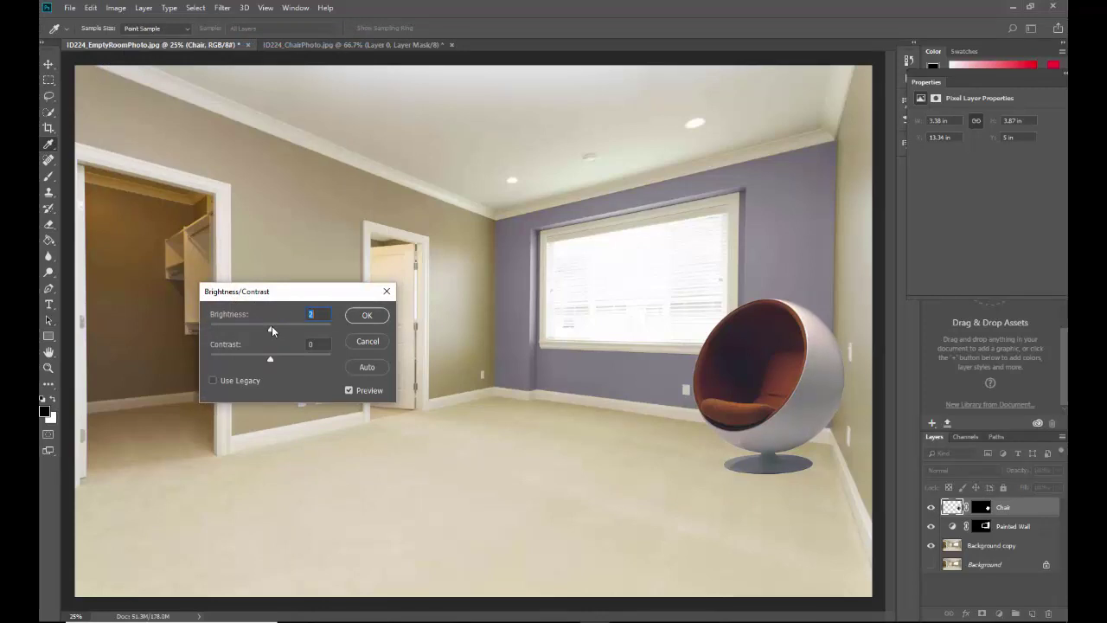
left_click_drag(271, 329, 276, 330)
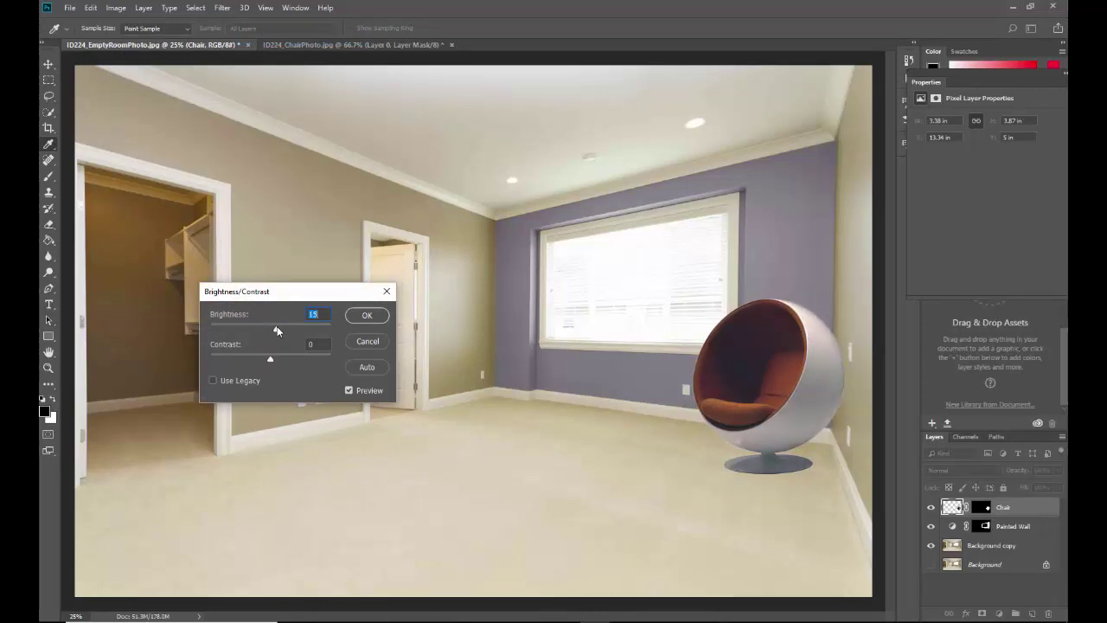
left_click(367, 316)
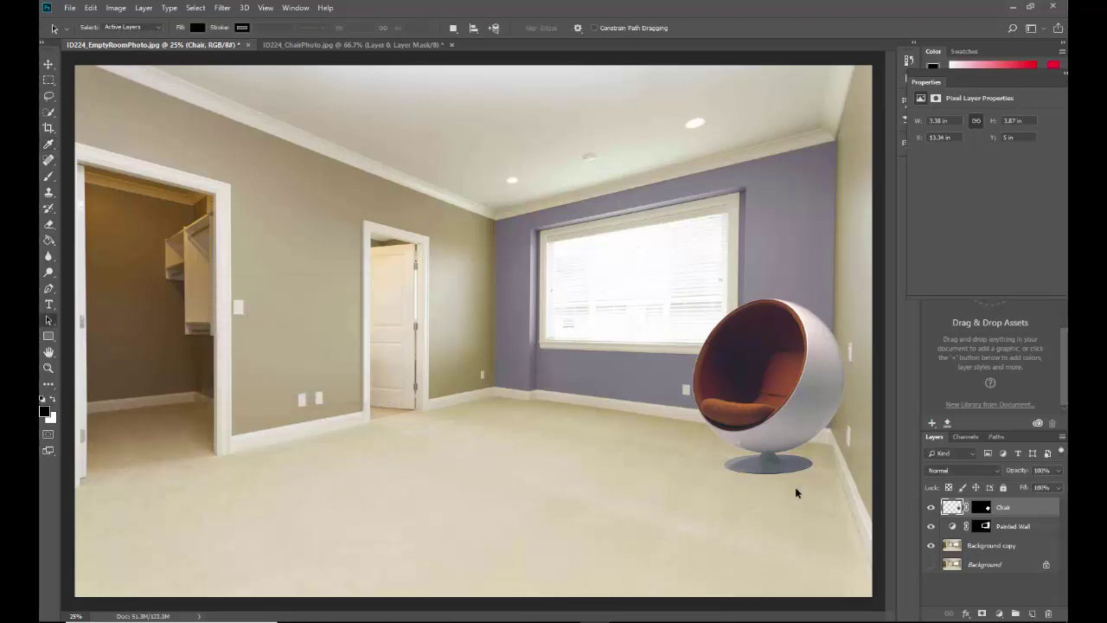
Apply a Vibrance adjustment of -44 to the Chair layer.
left_click(120, 10)
mouse_move(151, 43)
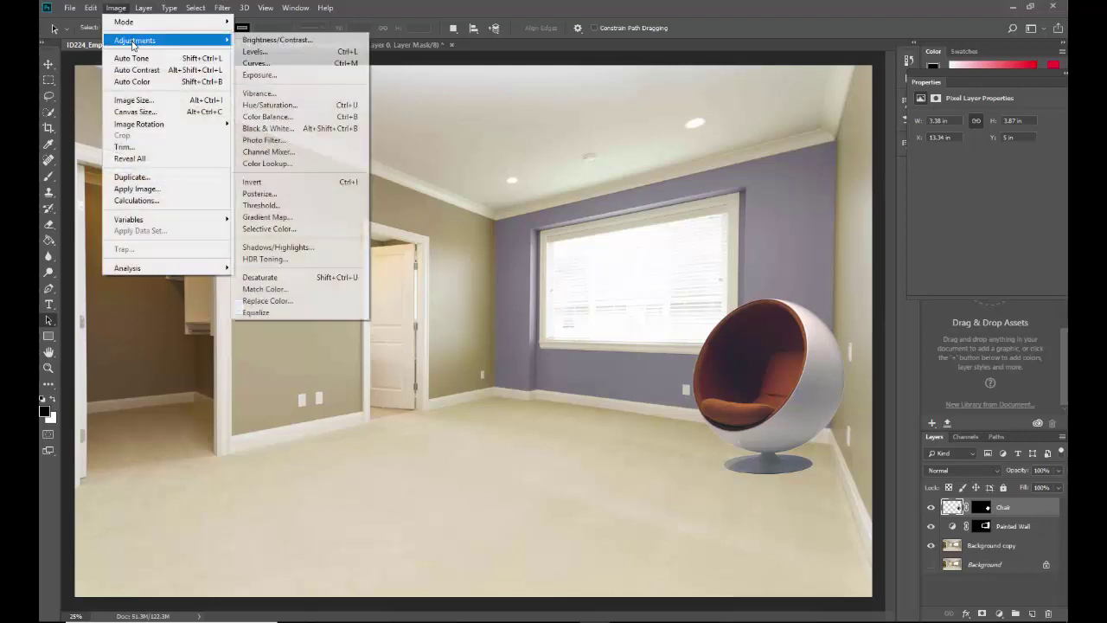
left_click(259, 93)
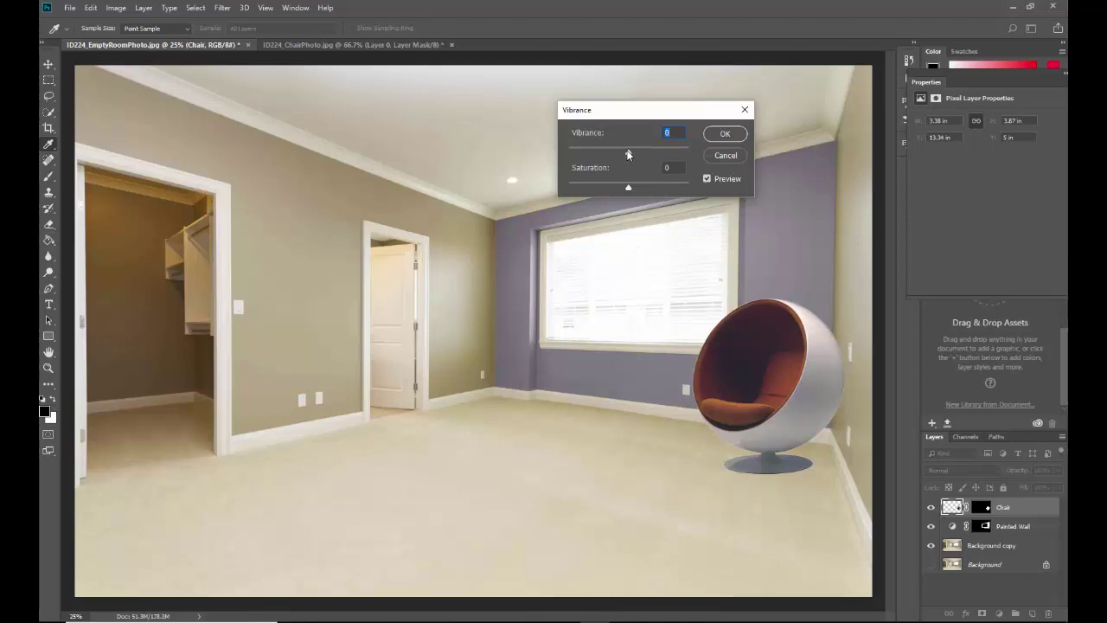
left_click_drag(628, 154, 602, 153)
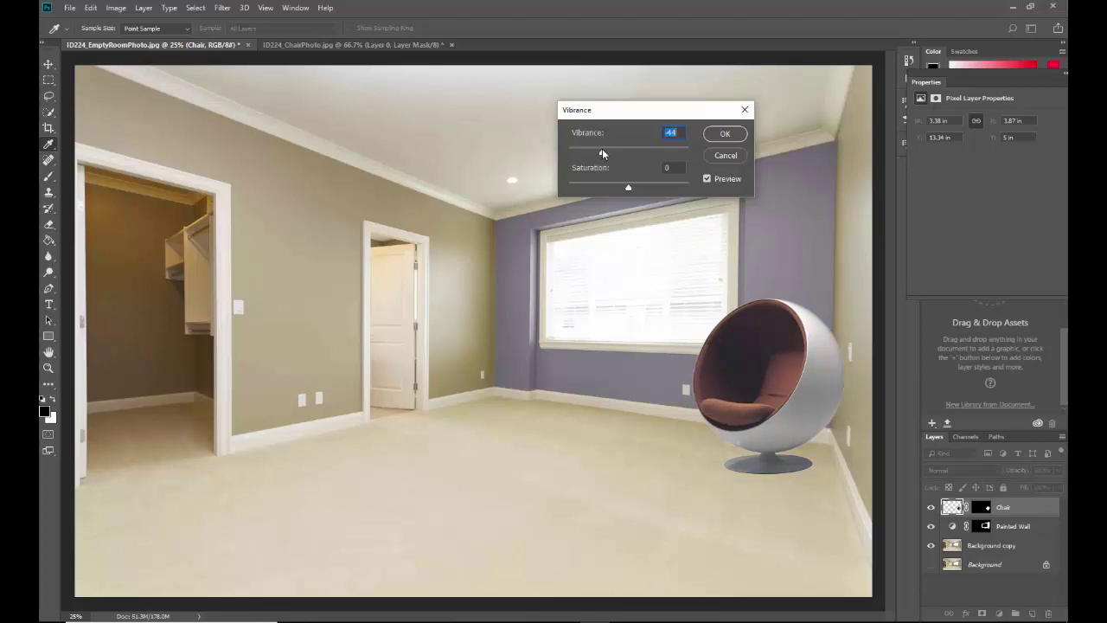
left_click(723, 134)
key("a")
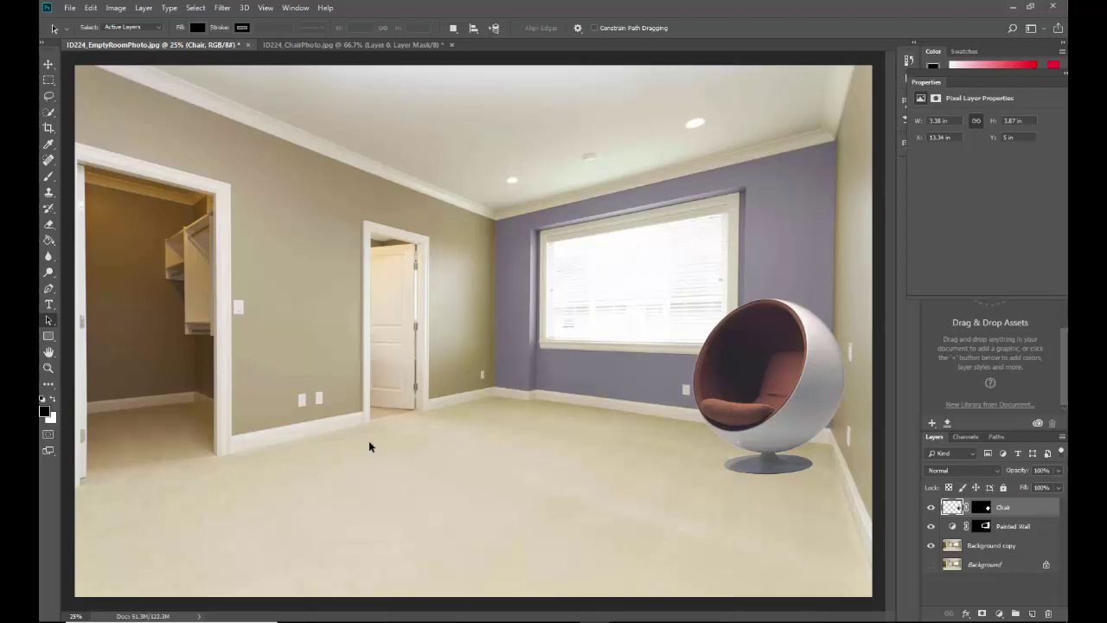
Save the chair document as the PNG ID224_ChairPhoto in the ID224 Room folder with large file size and interlacing, and return to the room document.
left_click(293, 44)
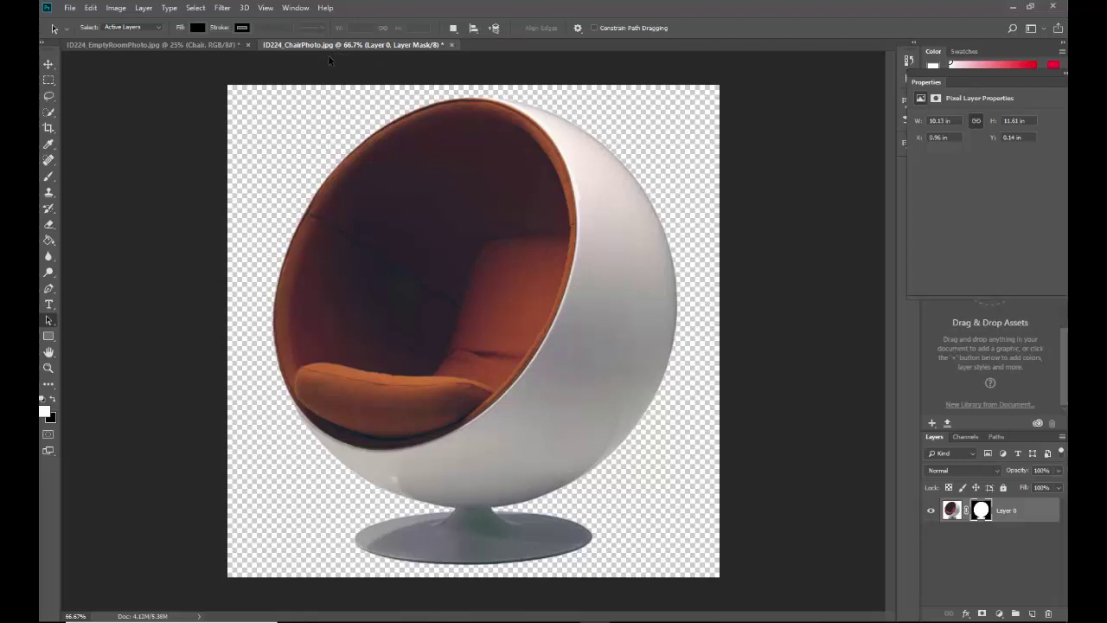
left_click(70, 8)
left_click(92, 148)
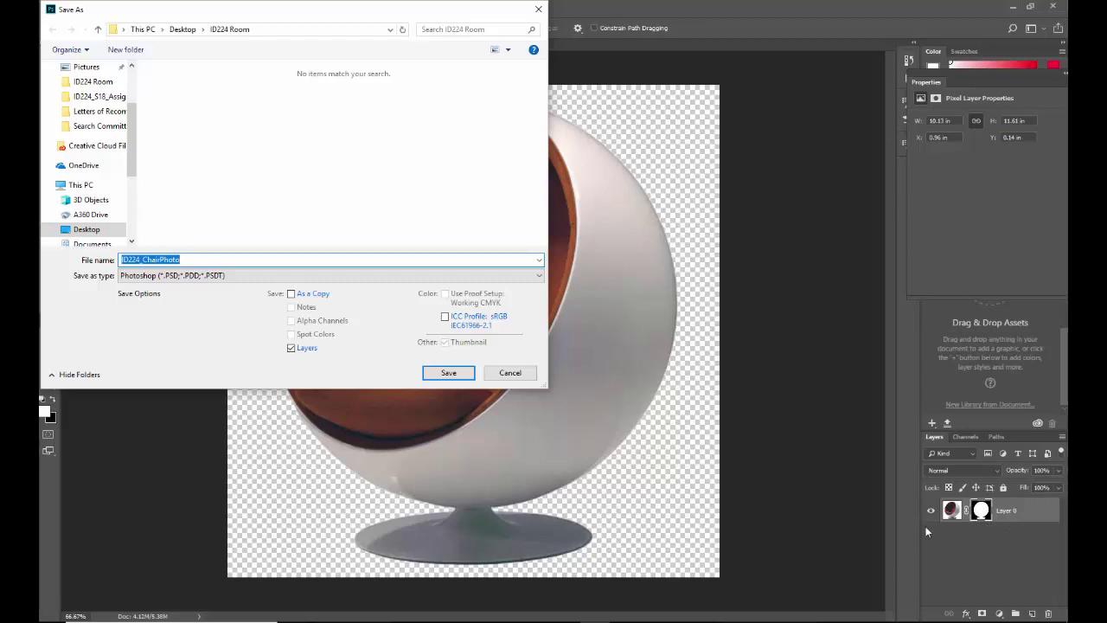
left_click(245, 277)
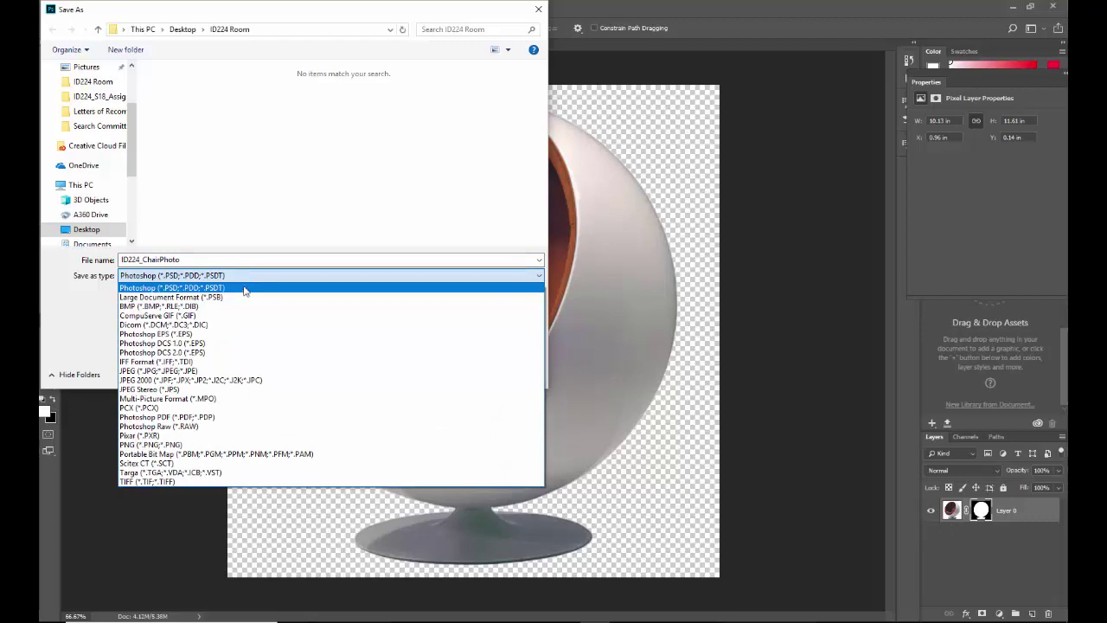
left_click(179, 444)
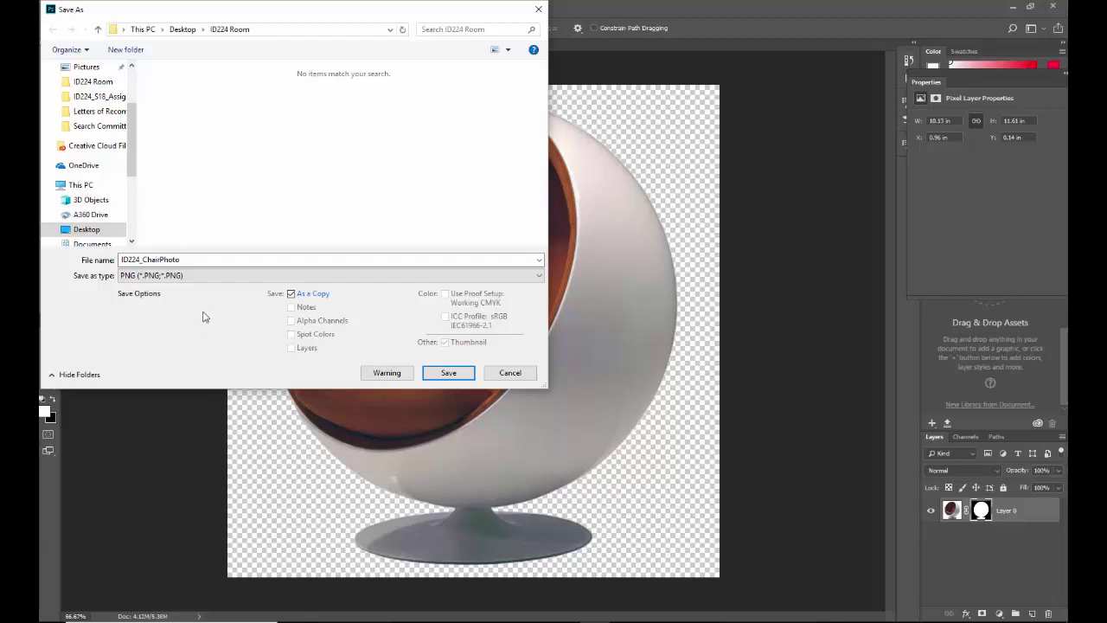
left_click(214, 278)
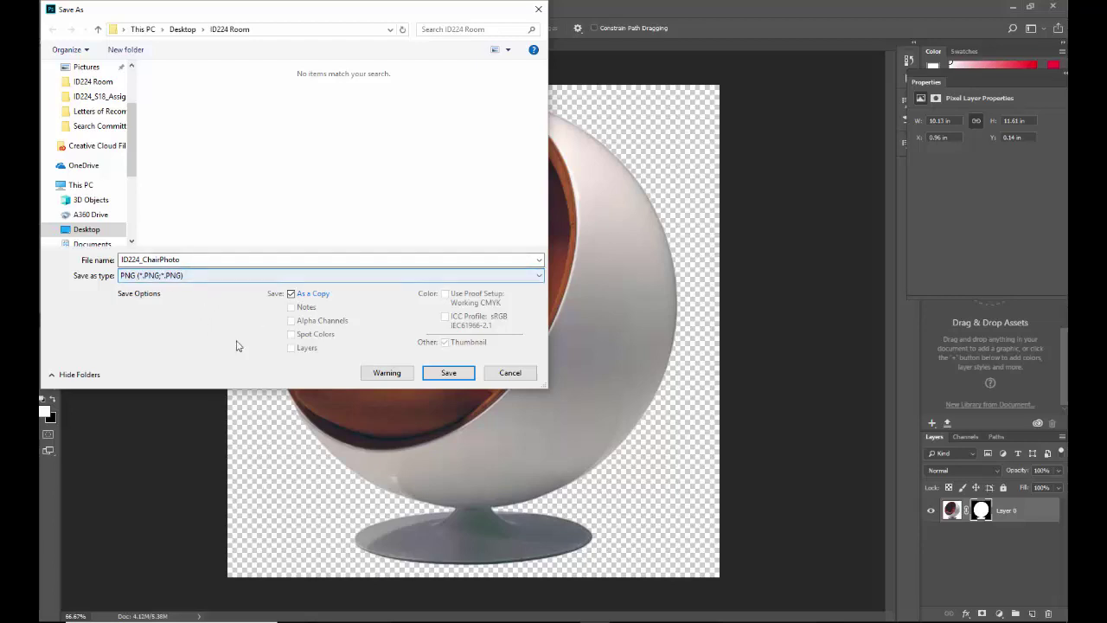
left_click(454, 375)
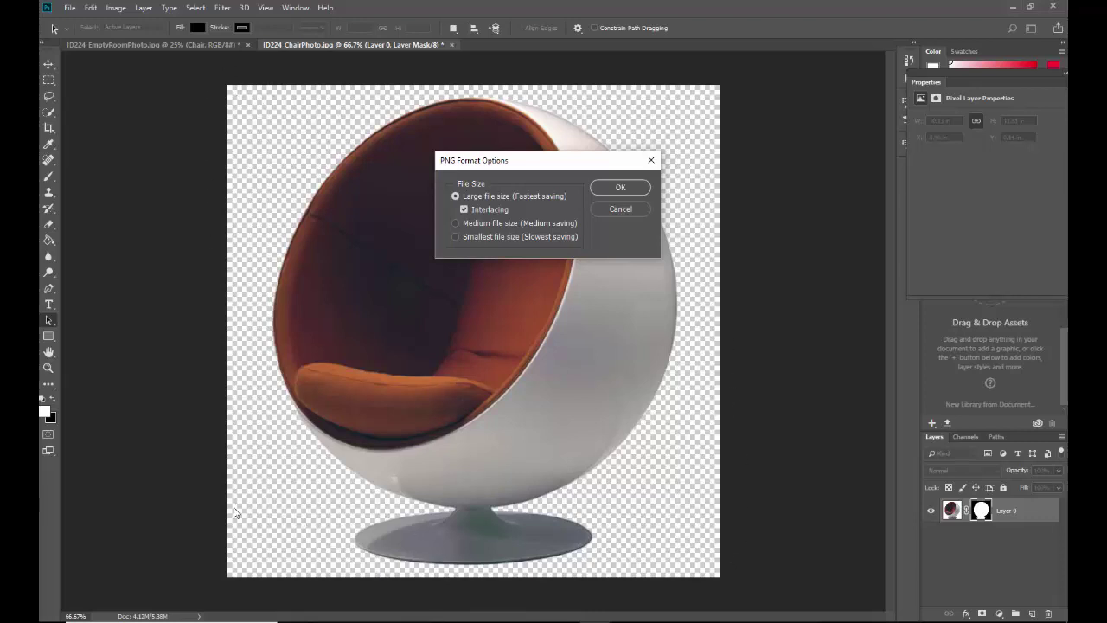
key("Return")
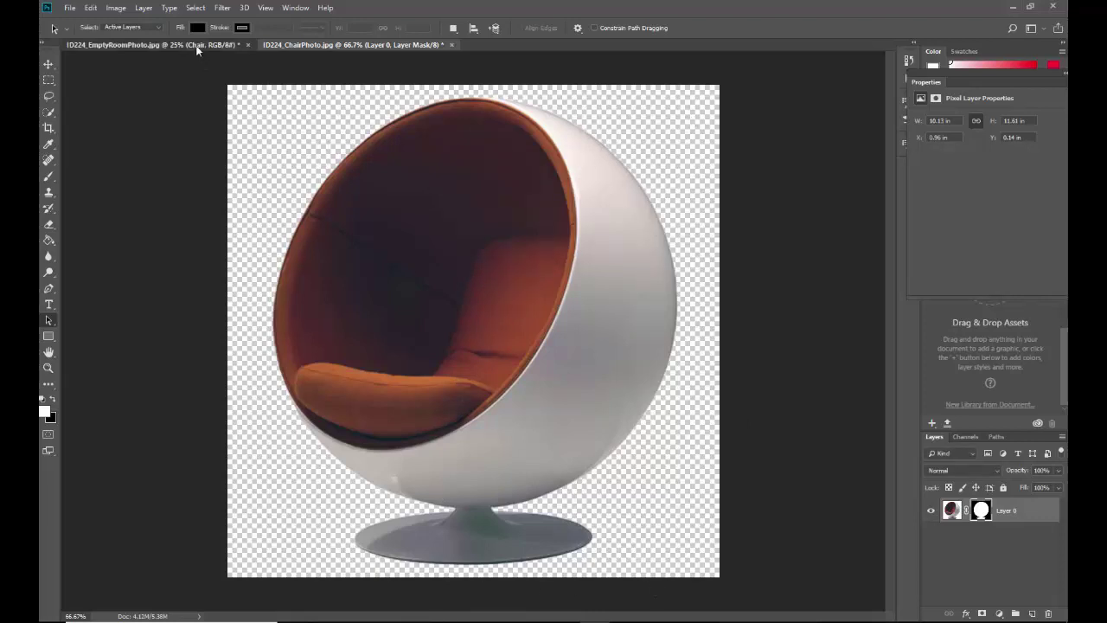
key("ctrl+Tab")
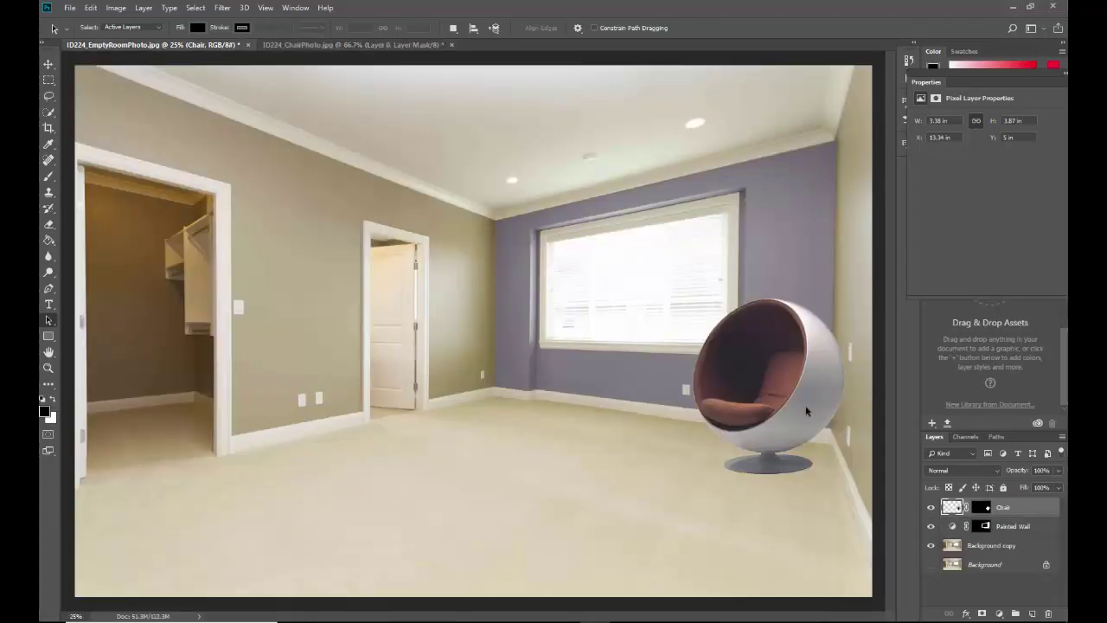